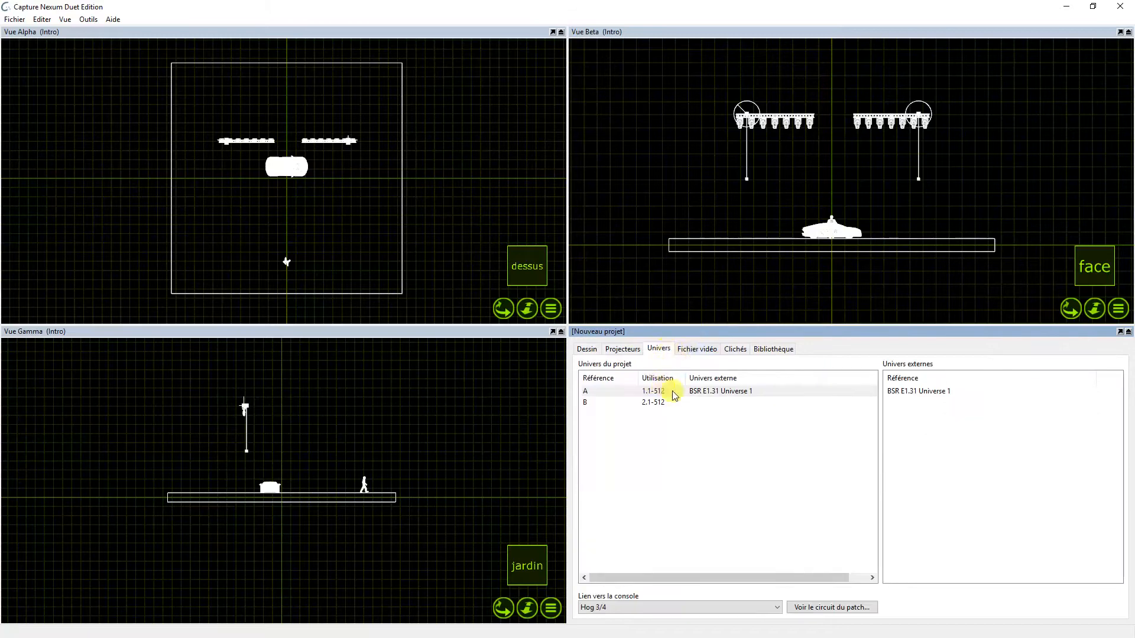
- Review the DMX channel map of universe A down to channel 512 and close it
scroll(266, 454, down, 3)
scroll(266, 454, down, 6)
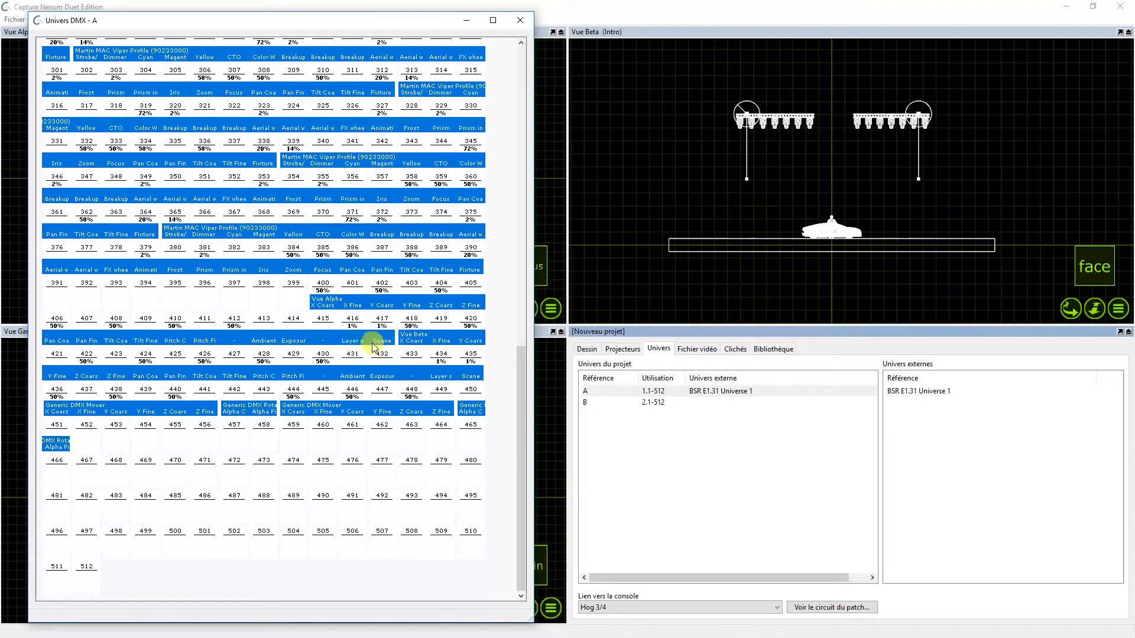
click(520, 20)
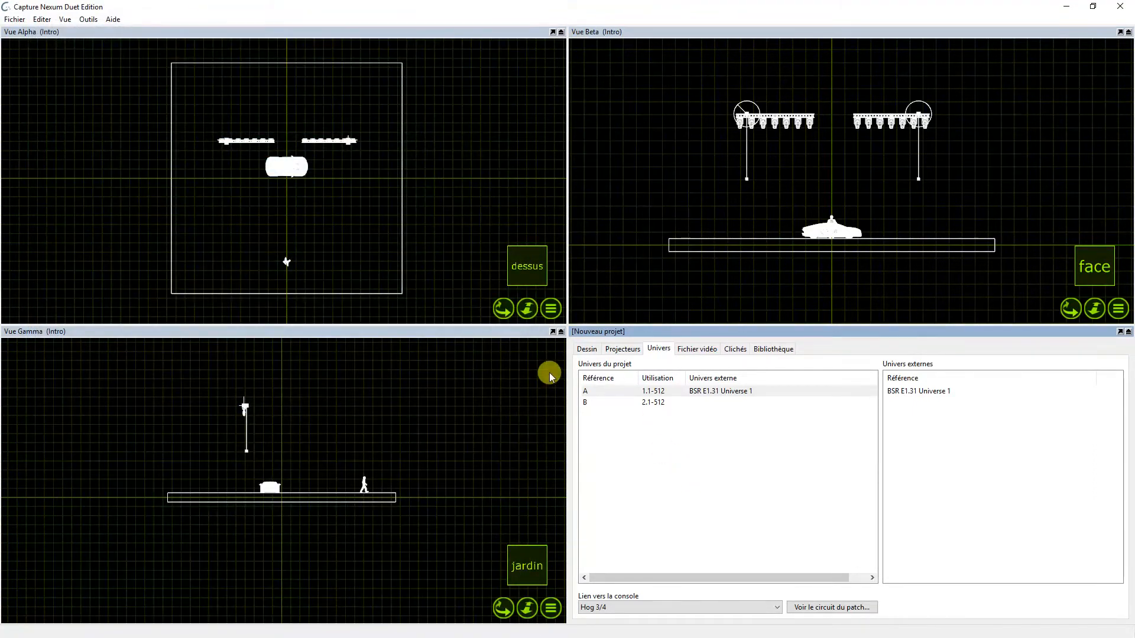
- Check the patch address of Vue Alpha and compare it with the channel map of universe A
click(586, 349)
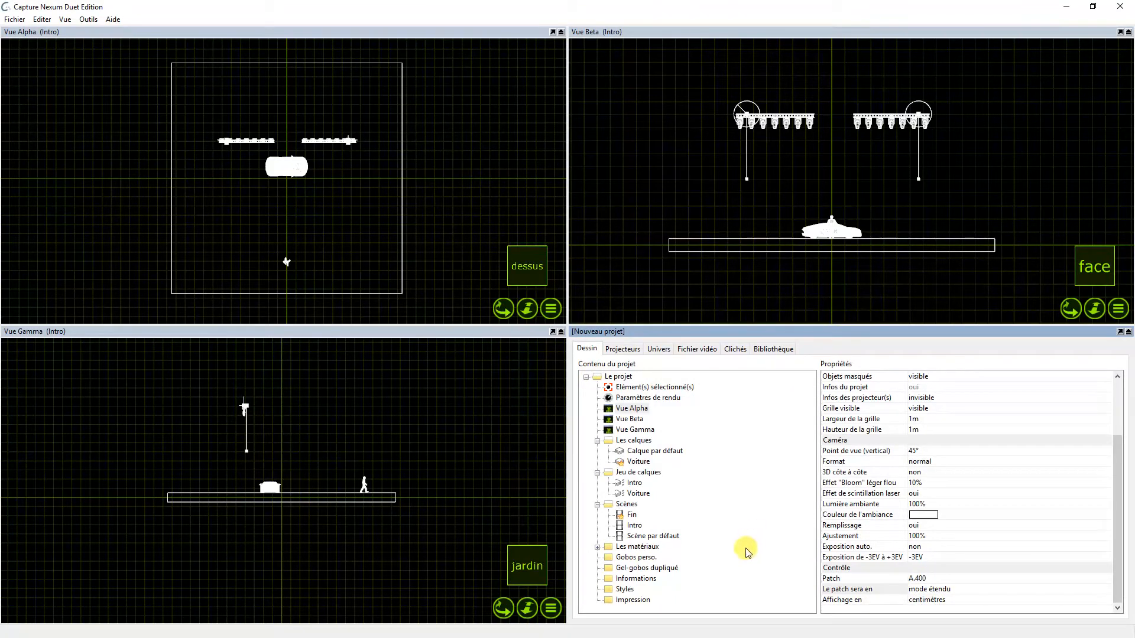
click(921, 581)
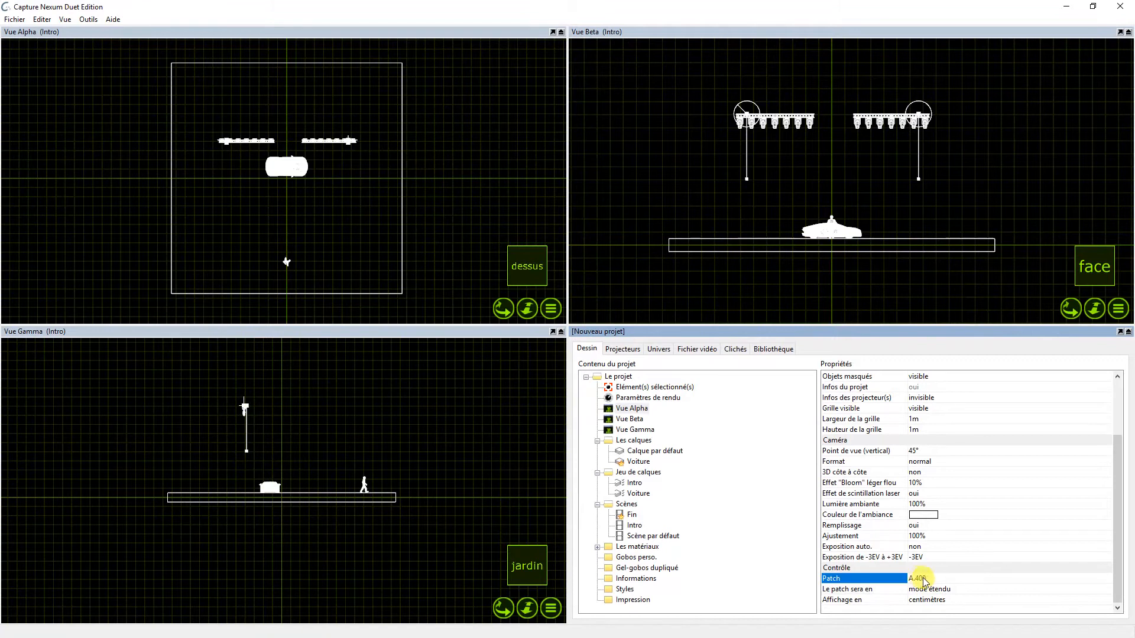
click(660, 350)
click(712, 393)
double_click(711, 395)
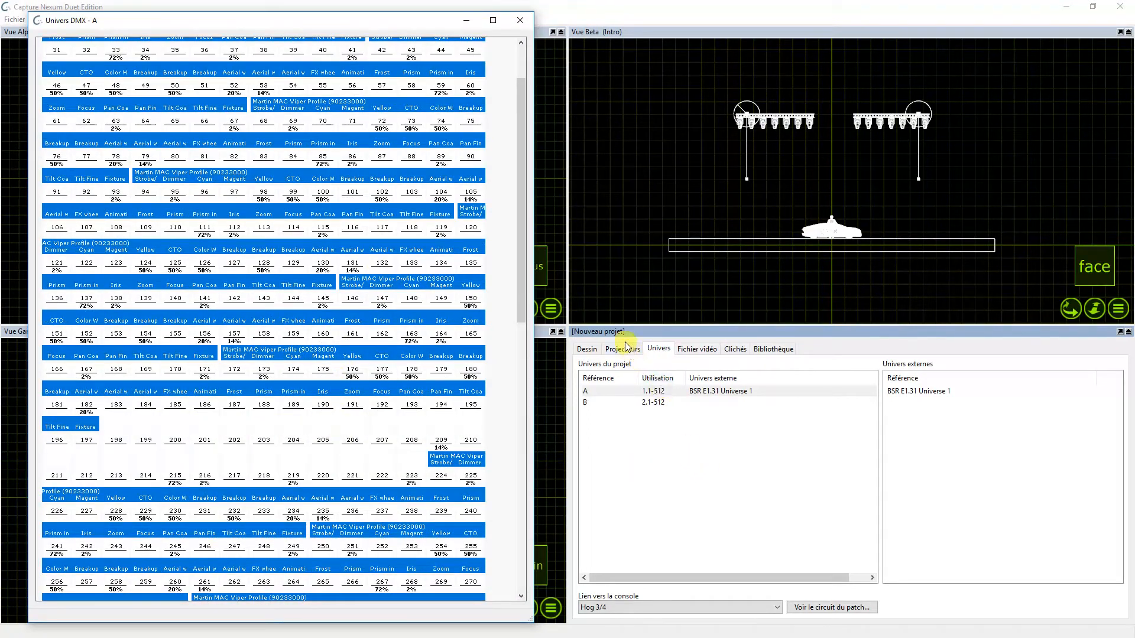
click(587, 348)
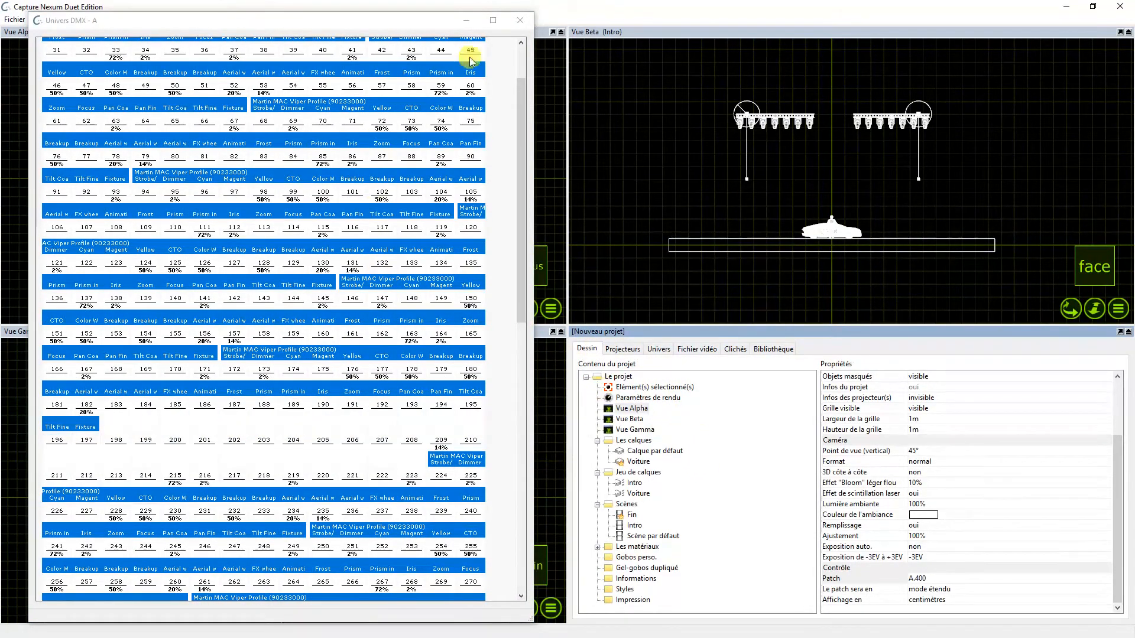
click(519, 20)
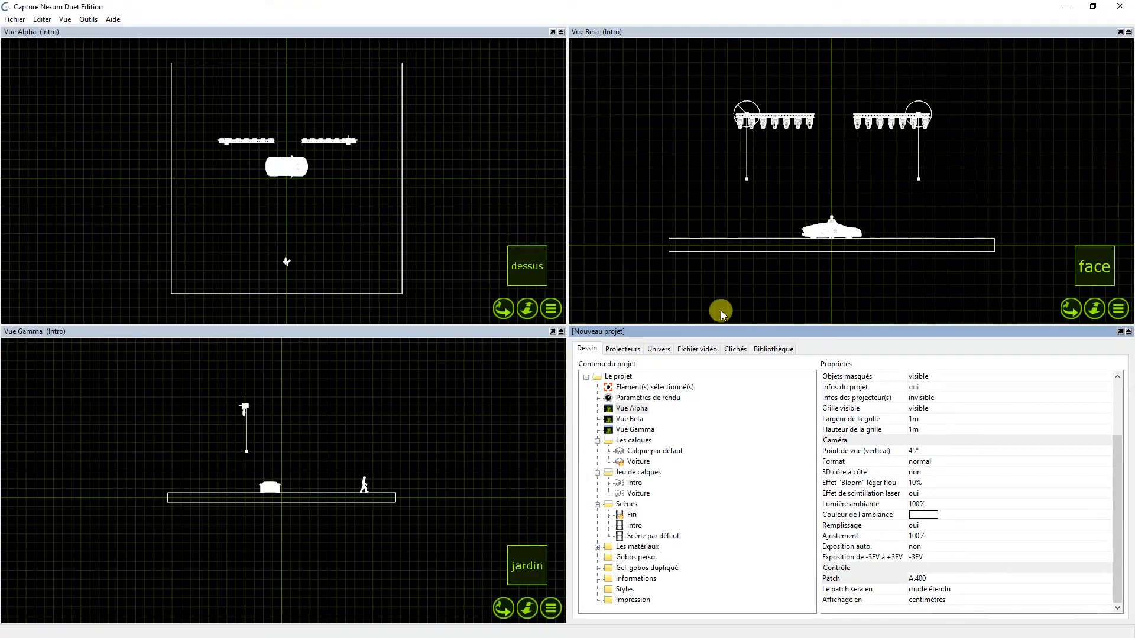
- Inspect the DMX interface numbers of the layer sets and of the Fin scene
click(635, 473)
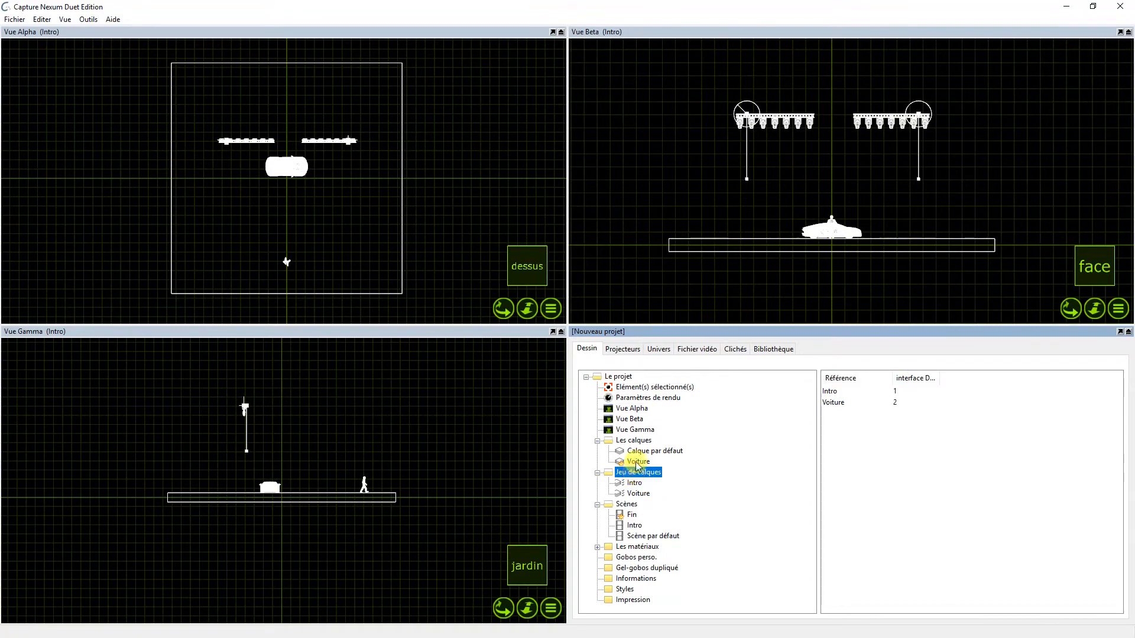
click(627, 506)
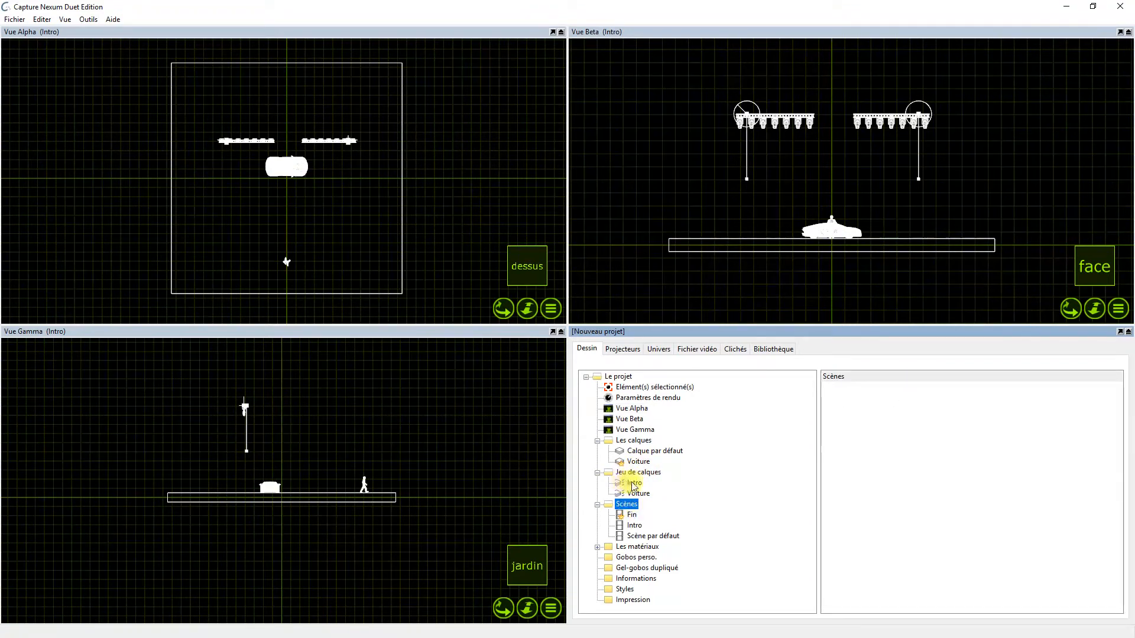
click(632, 515)
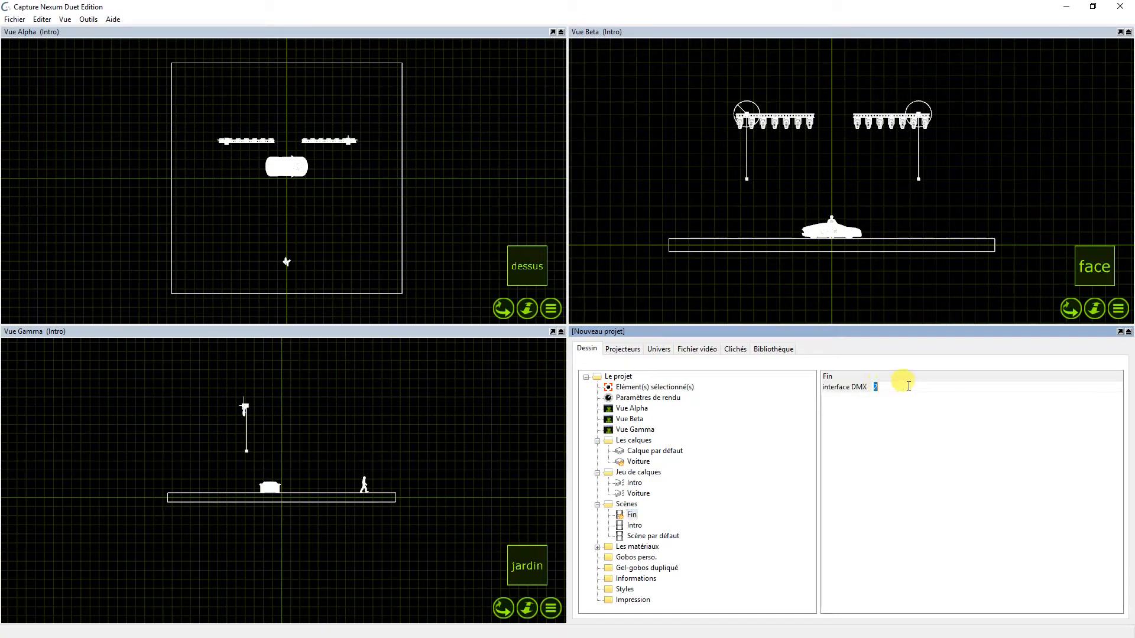
click(879, 388)
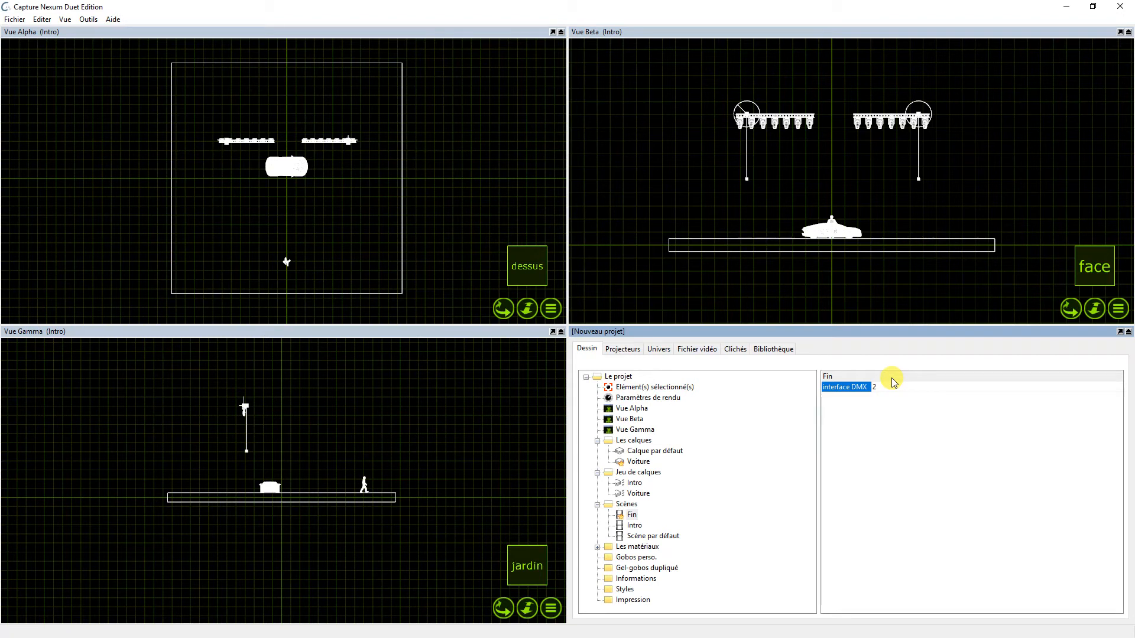
click(881, 387)
click(889, 405)
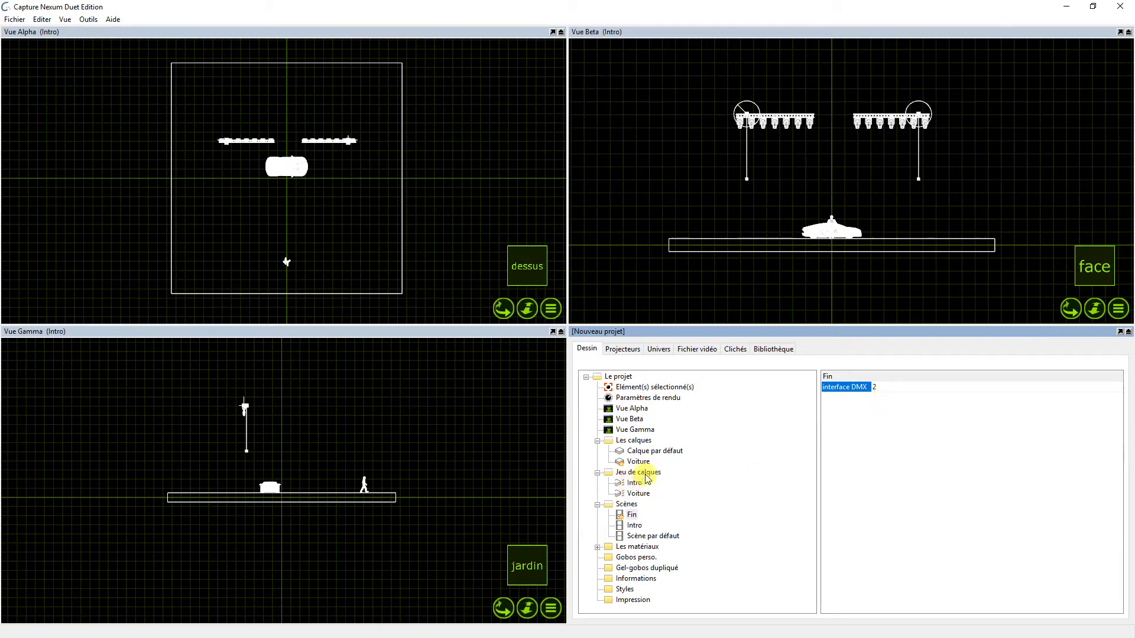
- Show the layer set list and widen its DMX interface column to fit the full heading
click(638, 473)
click(635, 484)
click(639, 473)
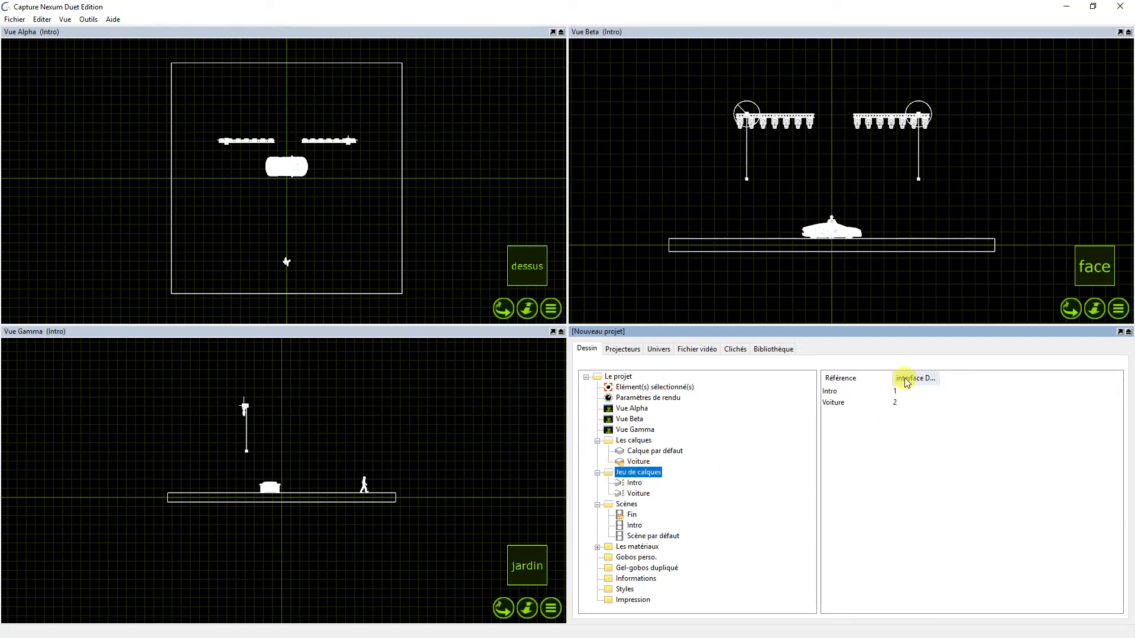
double_click(940, 378)
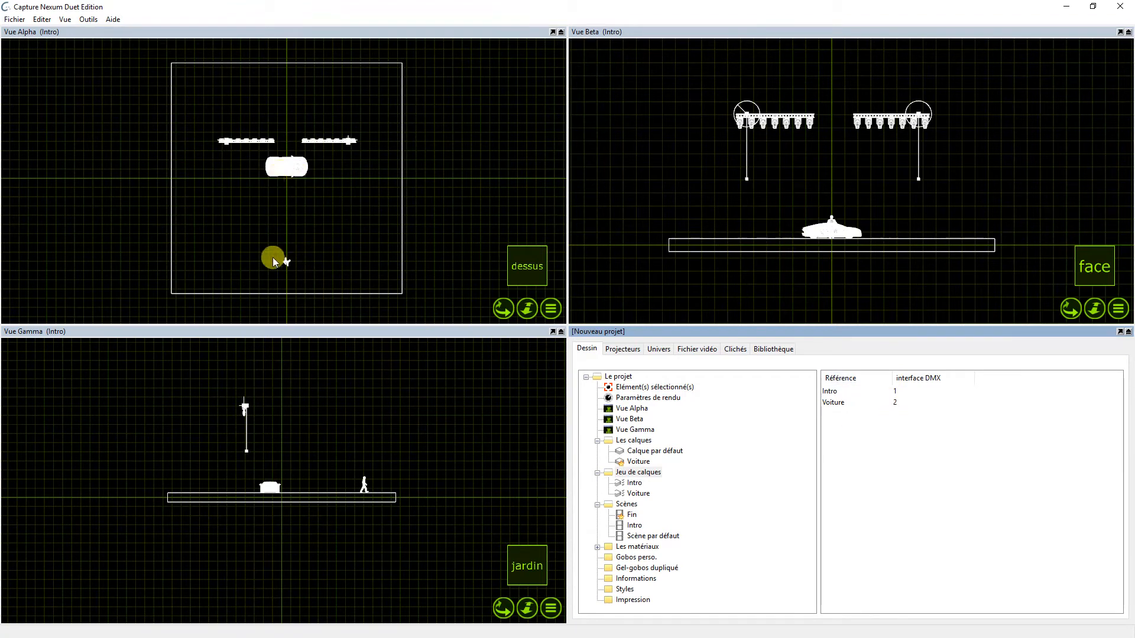
- Make the default layer active and apply the Intro and Voiture layer sets in turn to compare their included layers
click(638, 452)
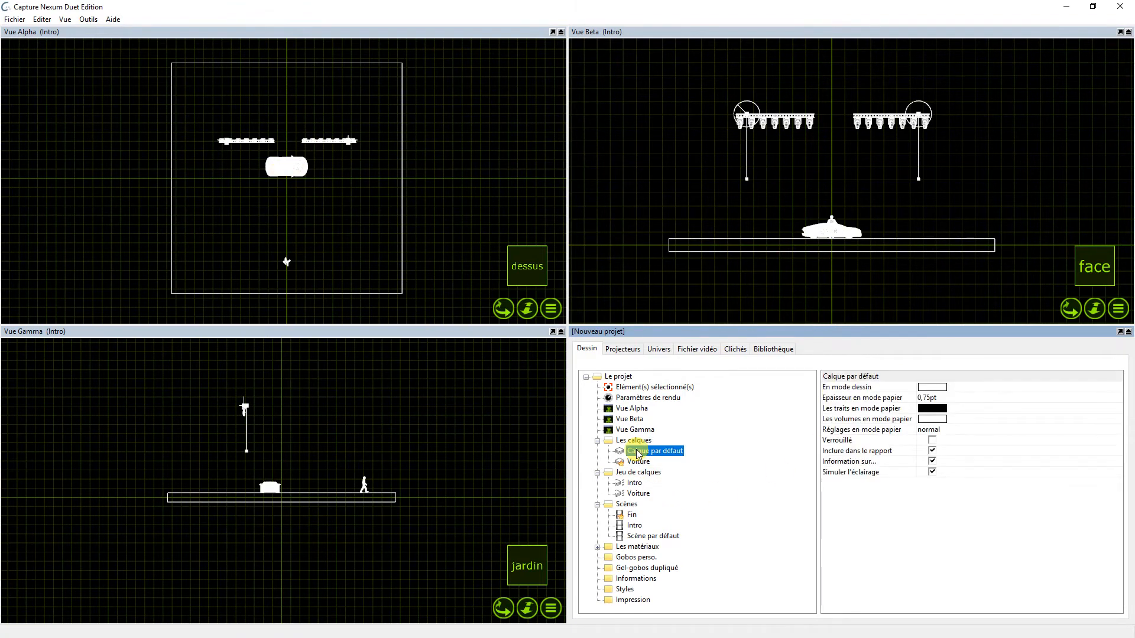
click(635, 483)
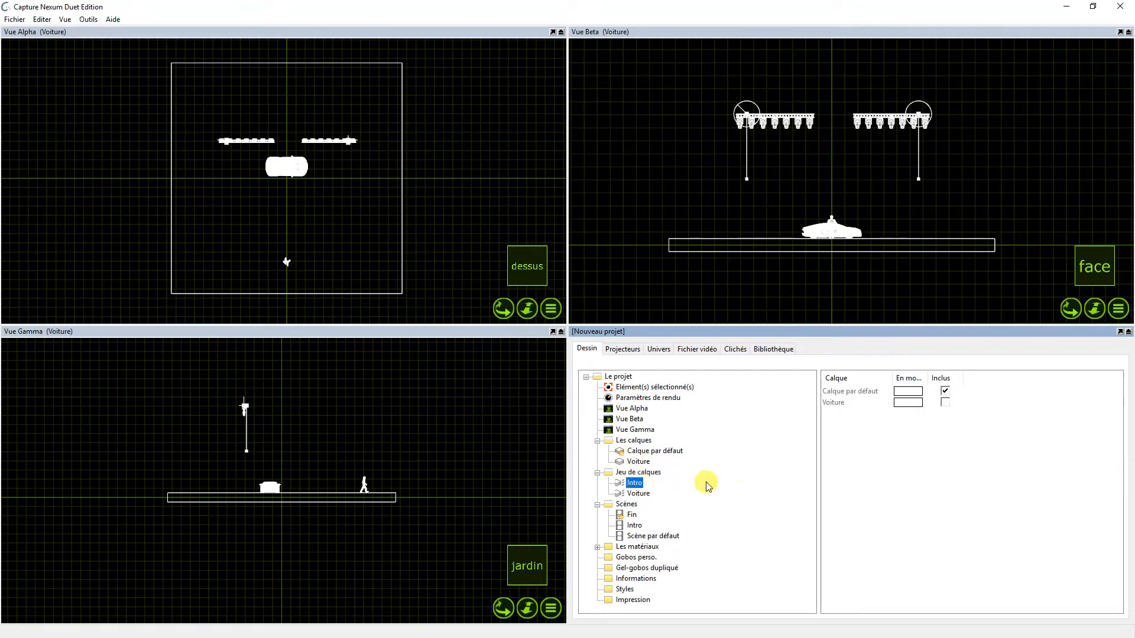
double_click(636, 483)
double_click(638, 494)
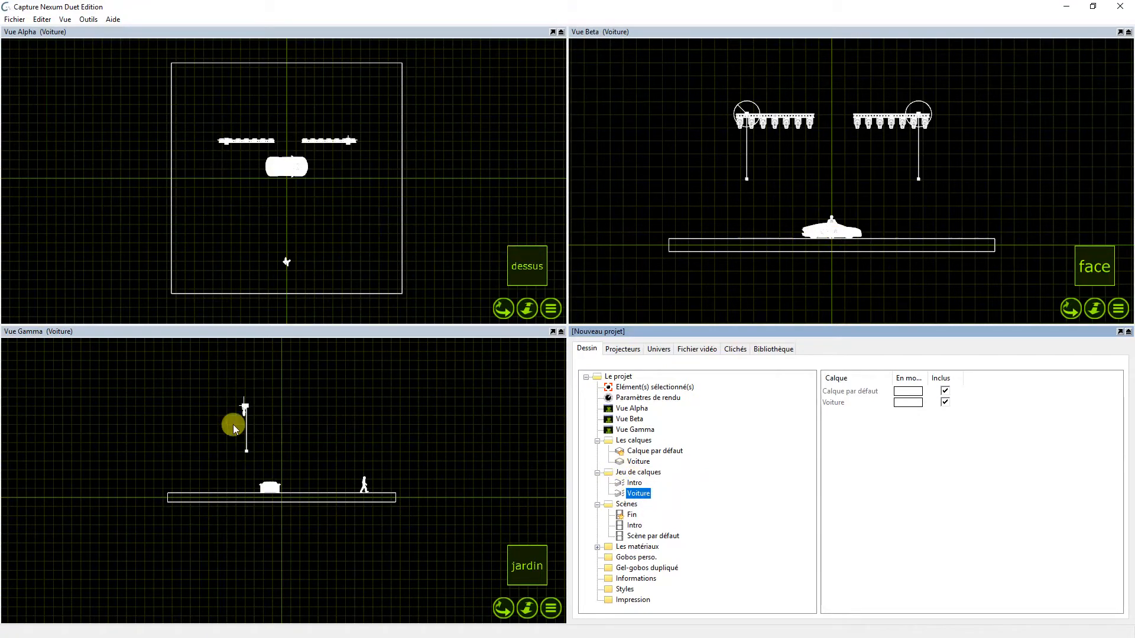
- Activate the Intro scene and apply the Intro layer set to the views
click(627, 505)
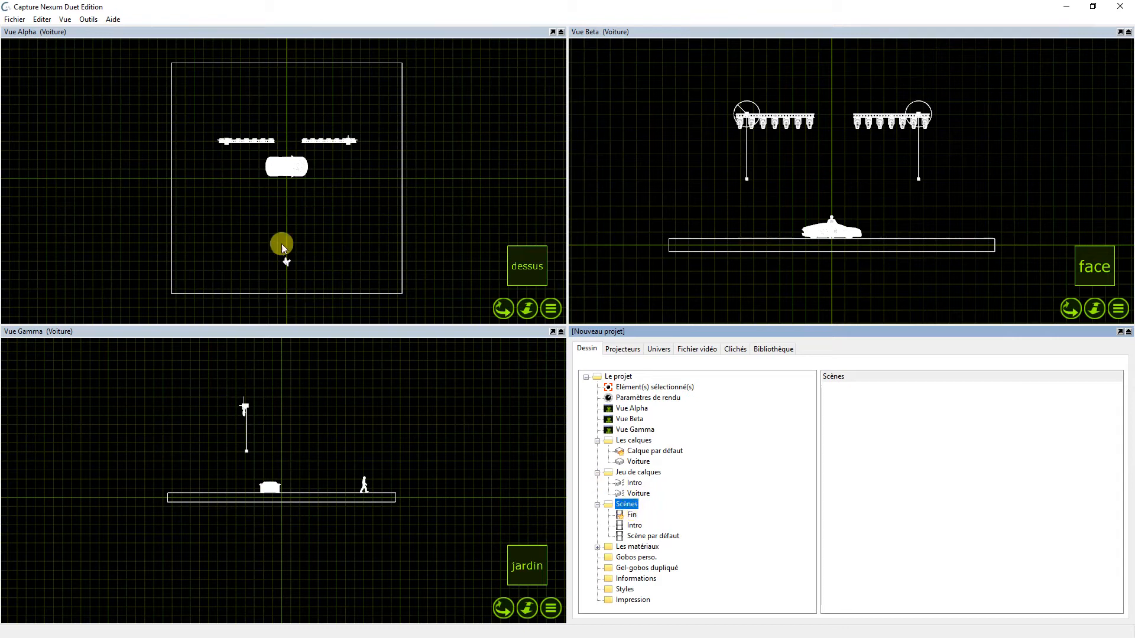
click(633, 525)
click(634, 483)
click(263, 133)
click(285, 165)
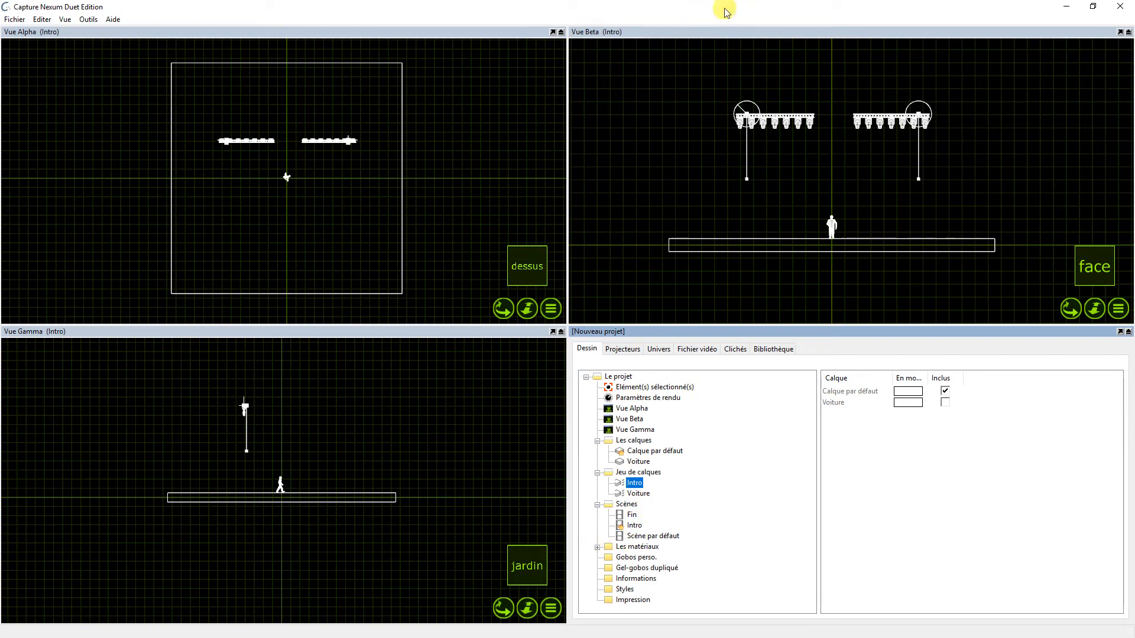
- Place Capture side by side with Avolites TitanOne and light up the All Mac Viper Profile group
drag(973, 13, 2, 377)
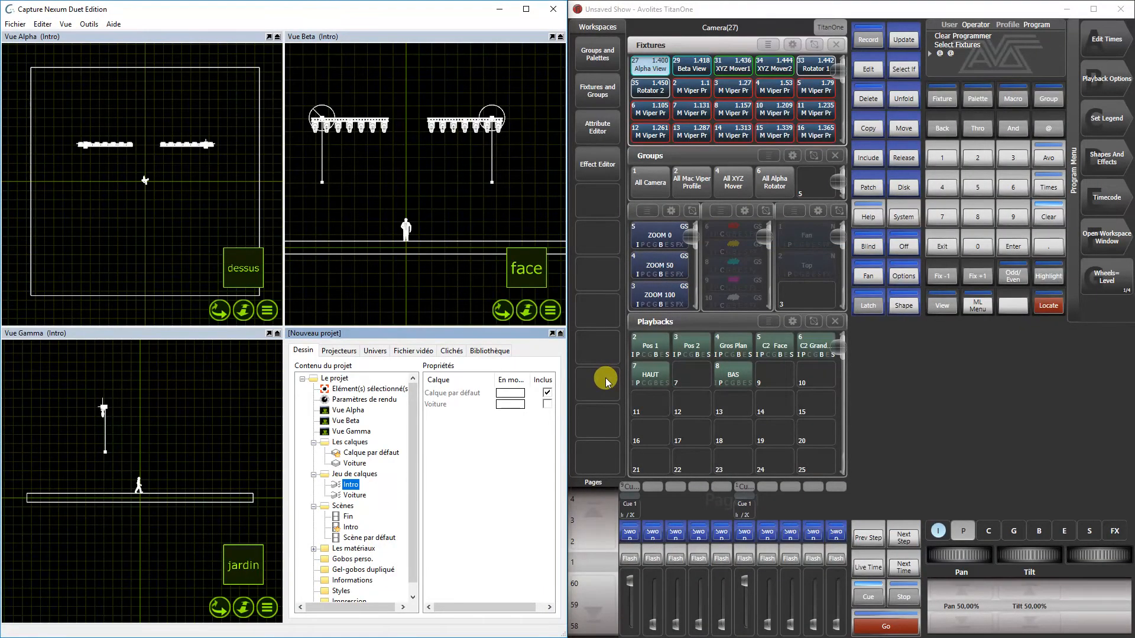
click(691, 180)
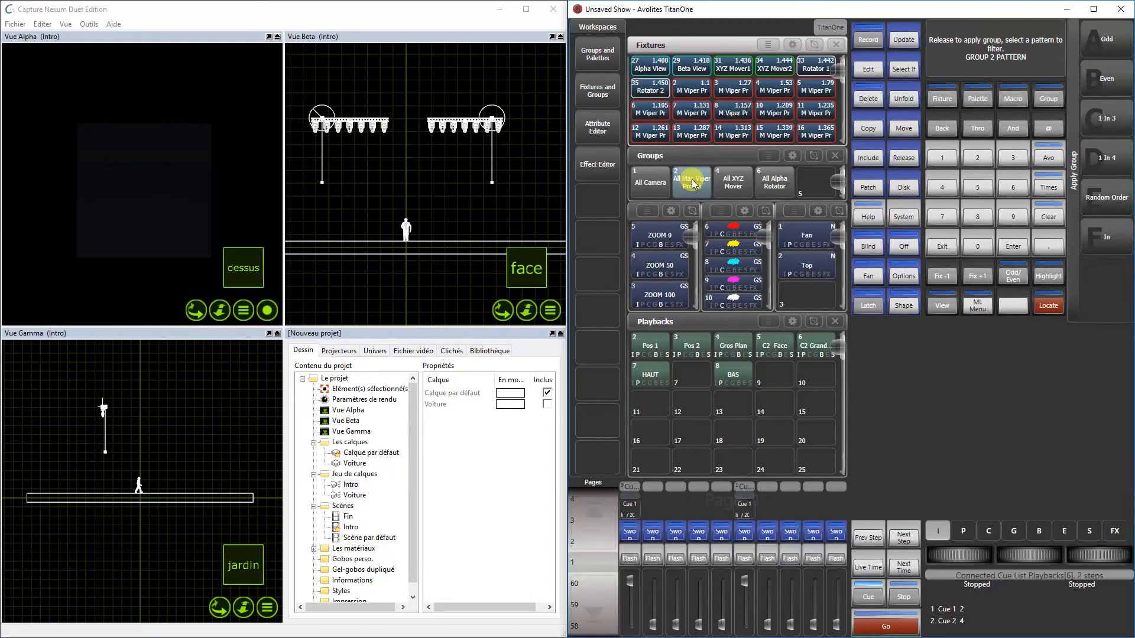
click(1046, 131)
- Select the Alpha View camera fixture and set its tilt to 50%
click(650, 65)
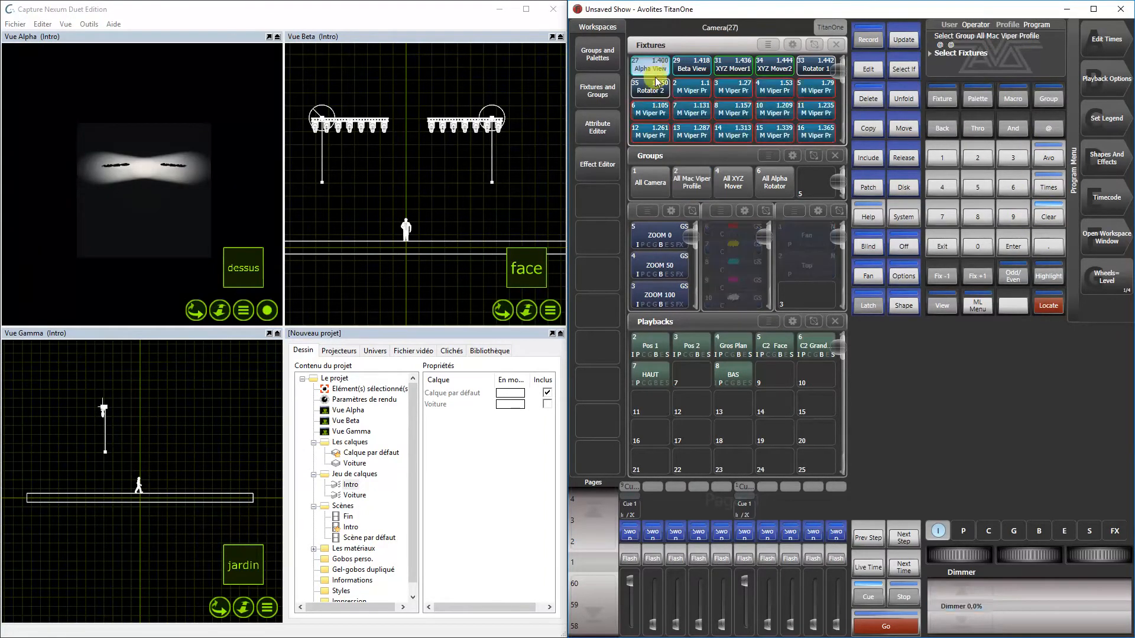
click(974, 531)
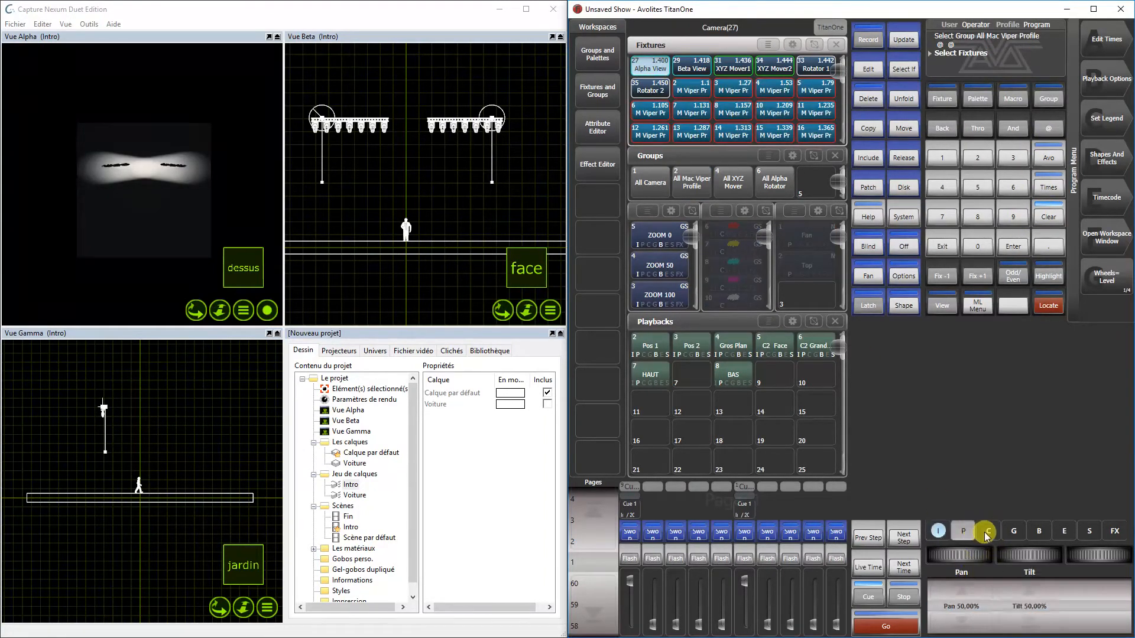
mouse_move(1034, 557)
mouse_down()
mouse_move(1054, 557)
mouse_move(1013, 554)
mouse_up()
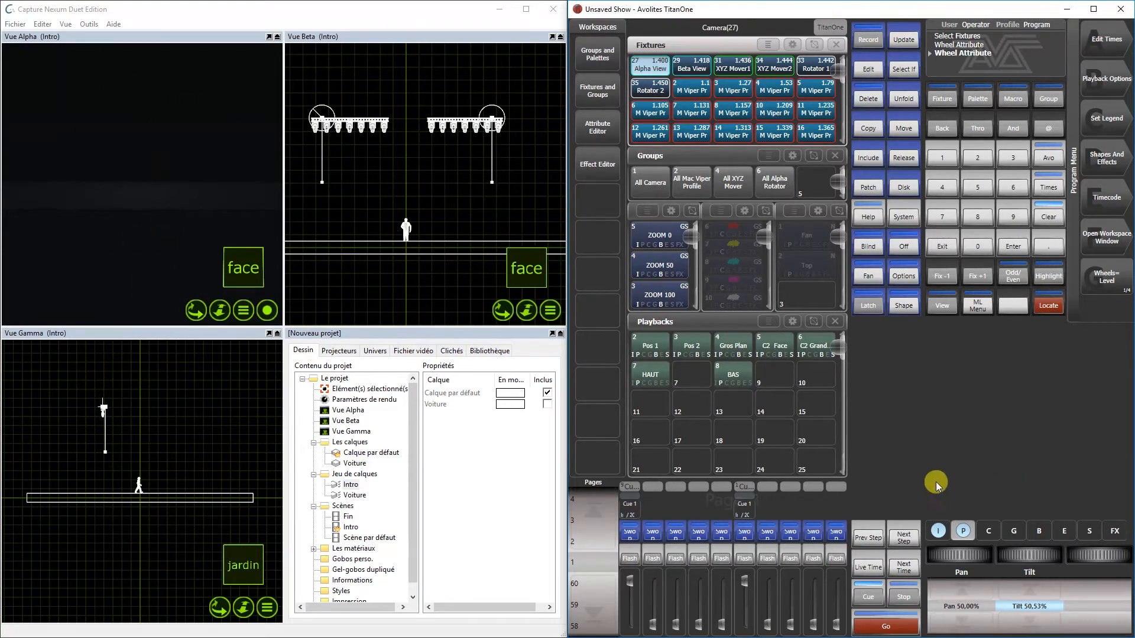
click(1029, 617)
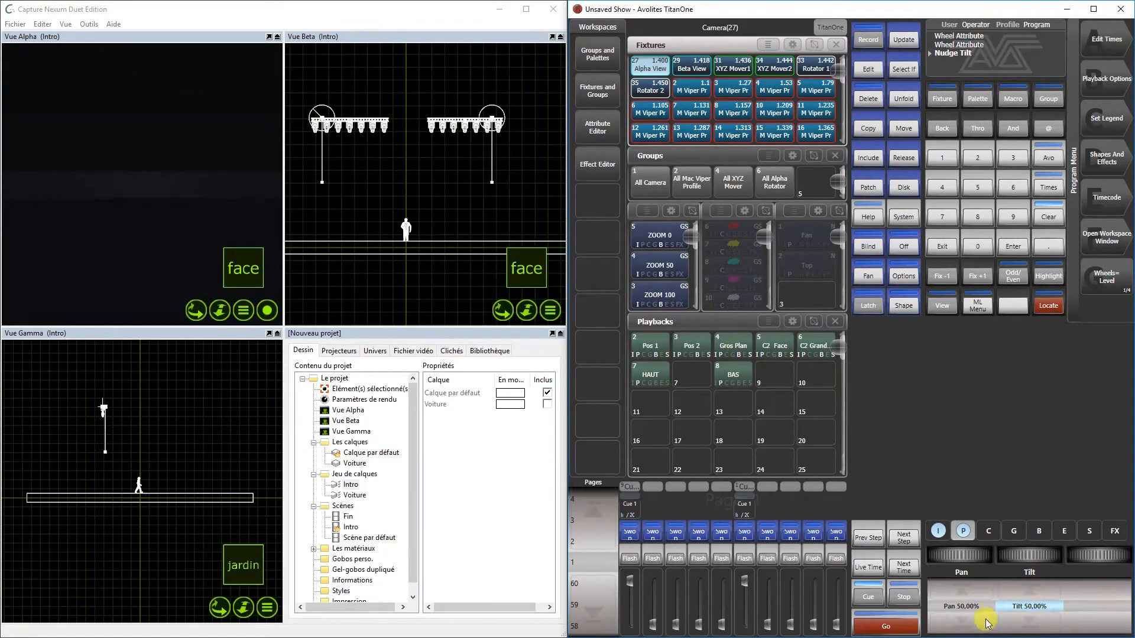
- Position the Alpha View camera at Y about 50.68% and Z about 51.59%, with pan about 47.56% and tilt about 47.16%
click(1088, 531)
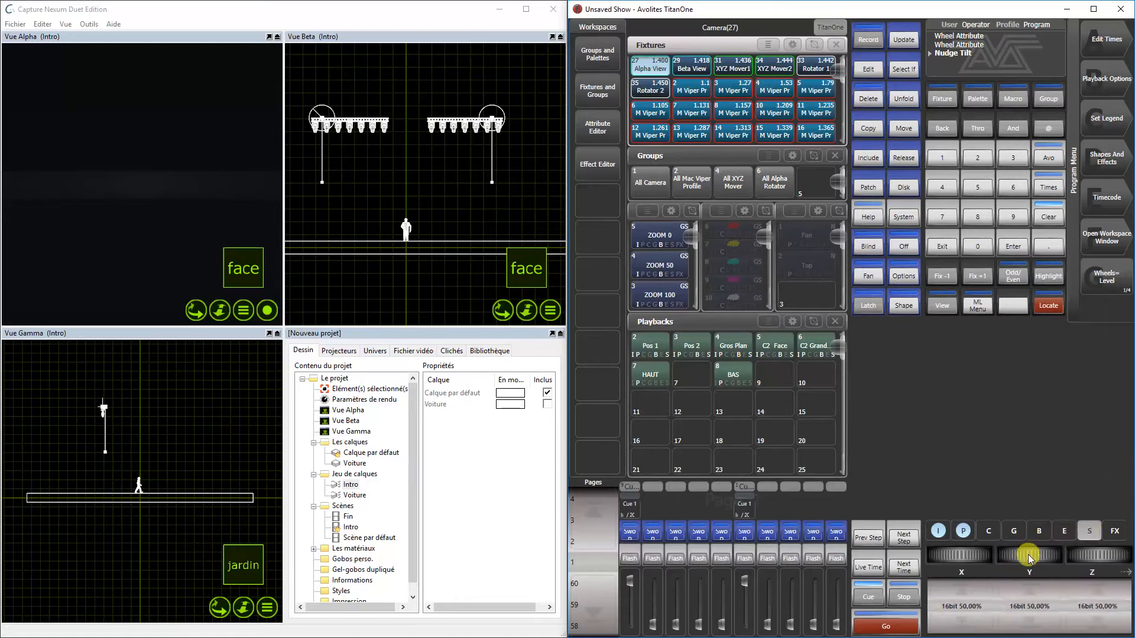
drag(1078, 557, 1092, 557)
drag(1023, 556, 1032, 555)
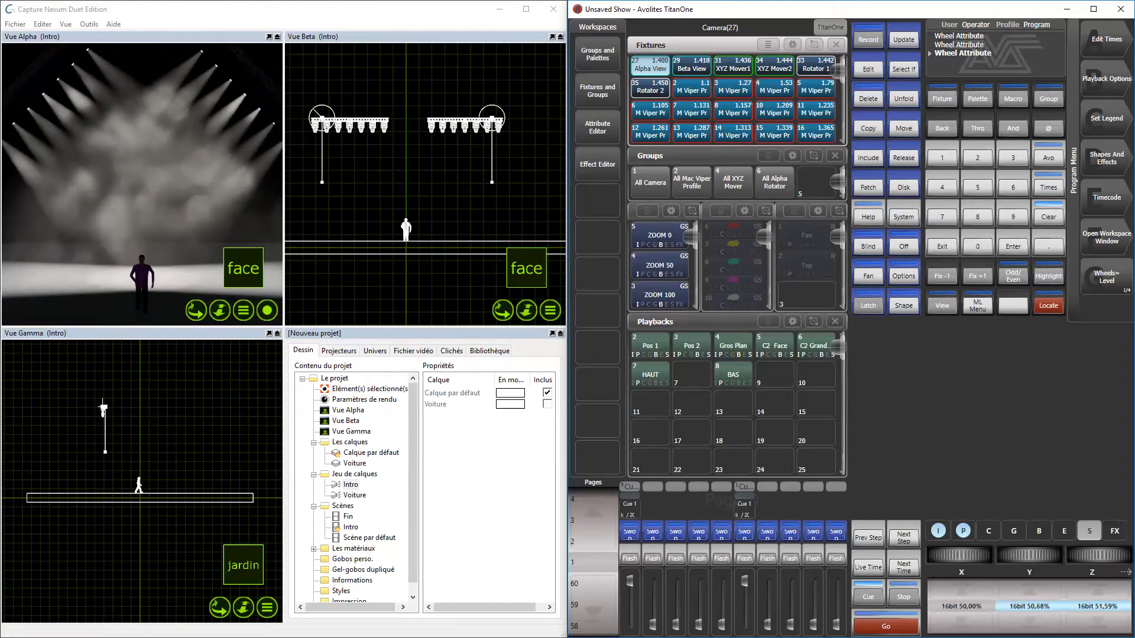
drag(961, 558, 960, 558)
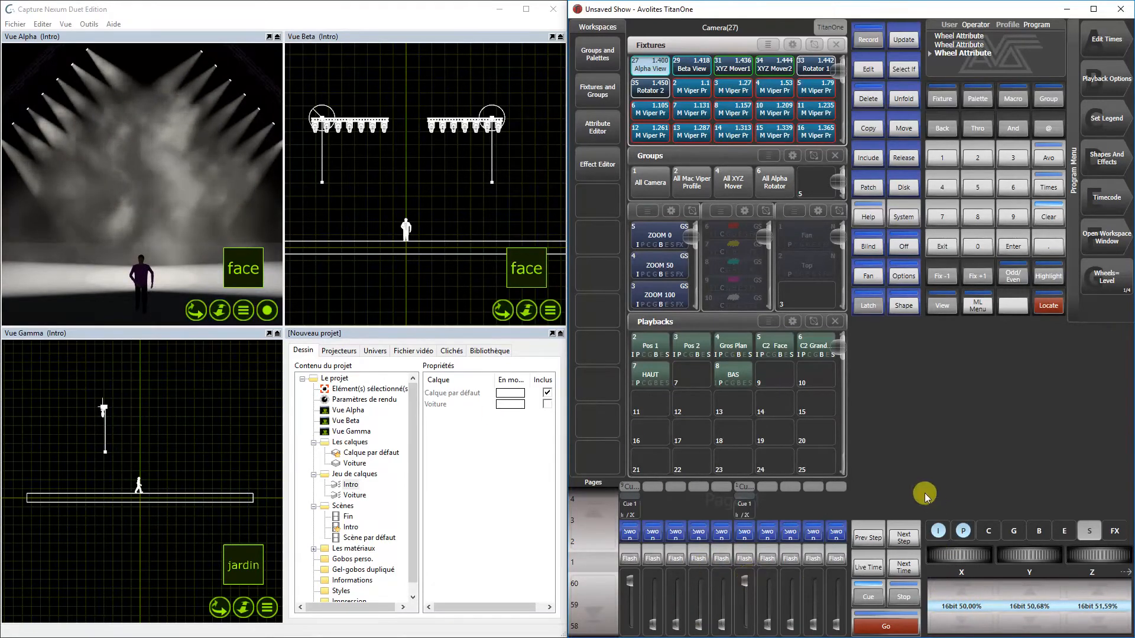
click(962, 531)
drag(1030, 560, 970, 564)
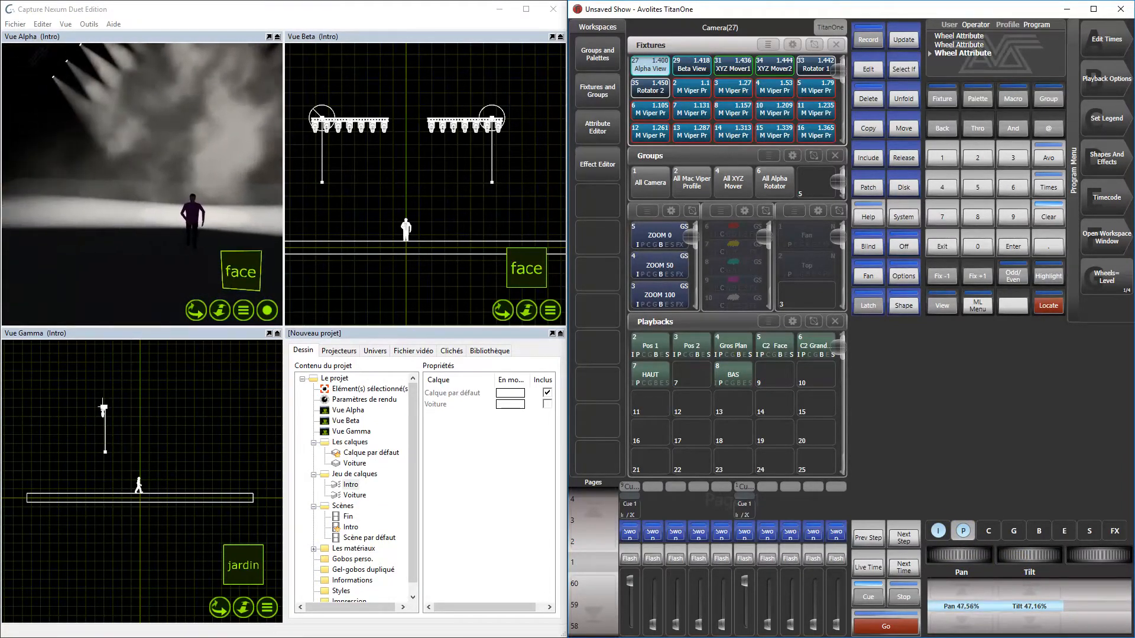
- Try a pitch of about 48.43% on the Alpha View camera and return it to 50%
click(1038, 531)
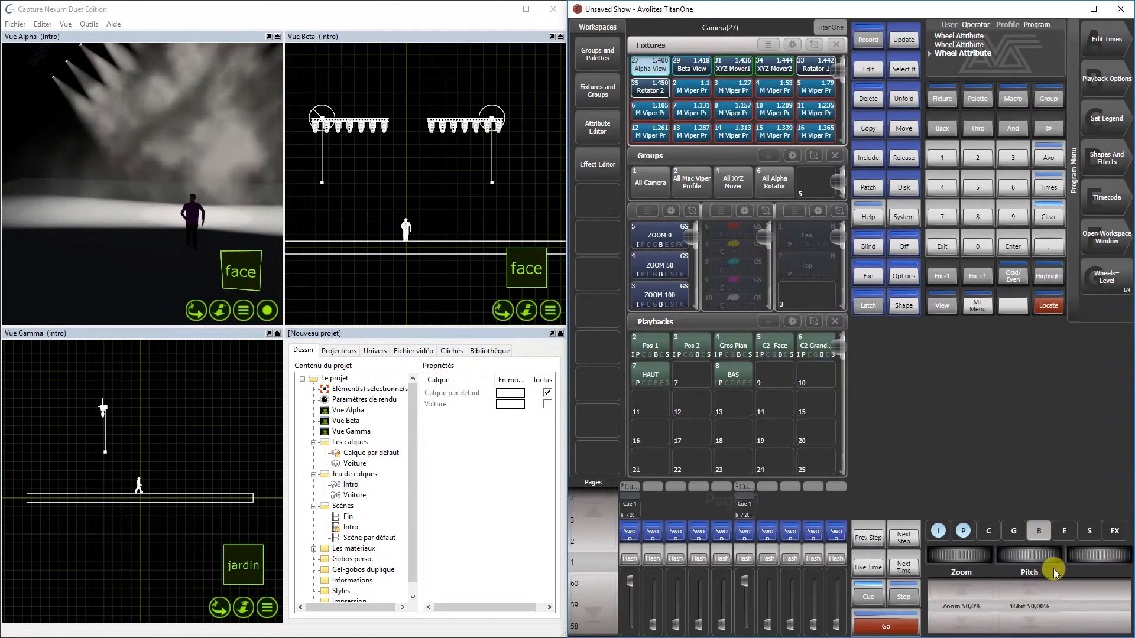
drag(1029, 555, 997, 555)
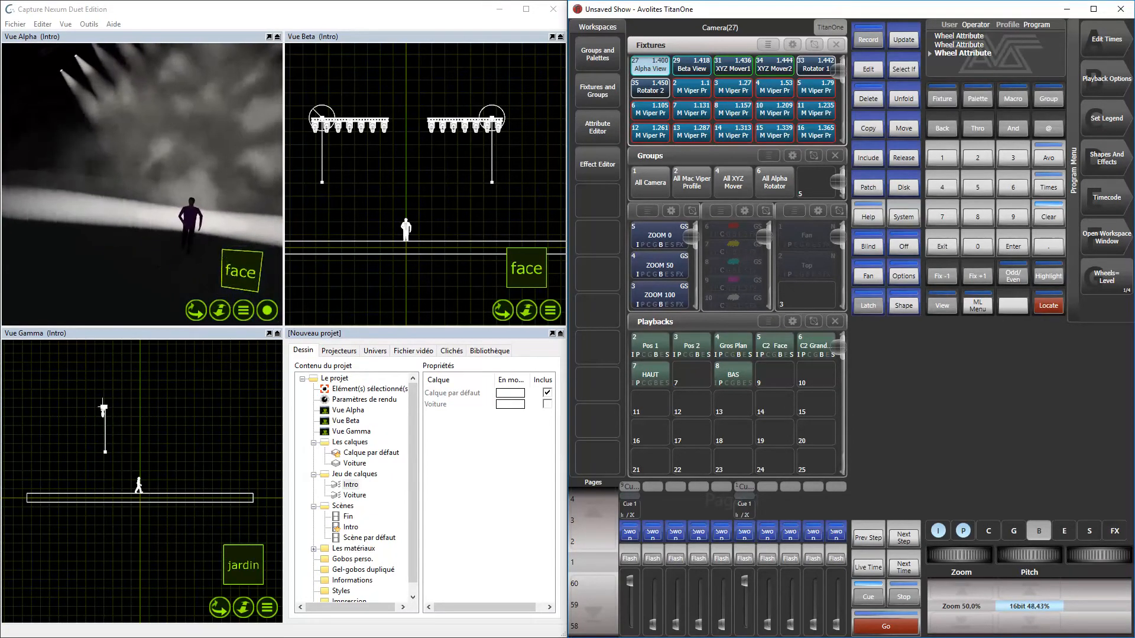
click(1046, 622)
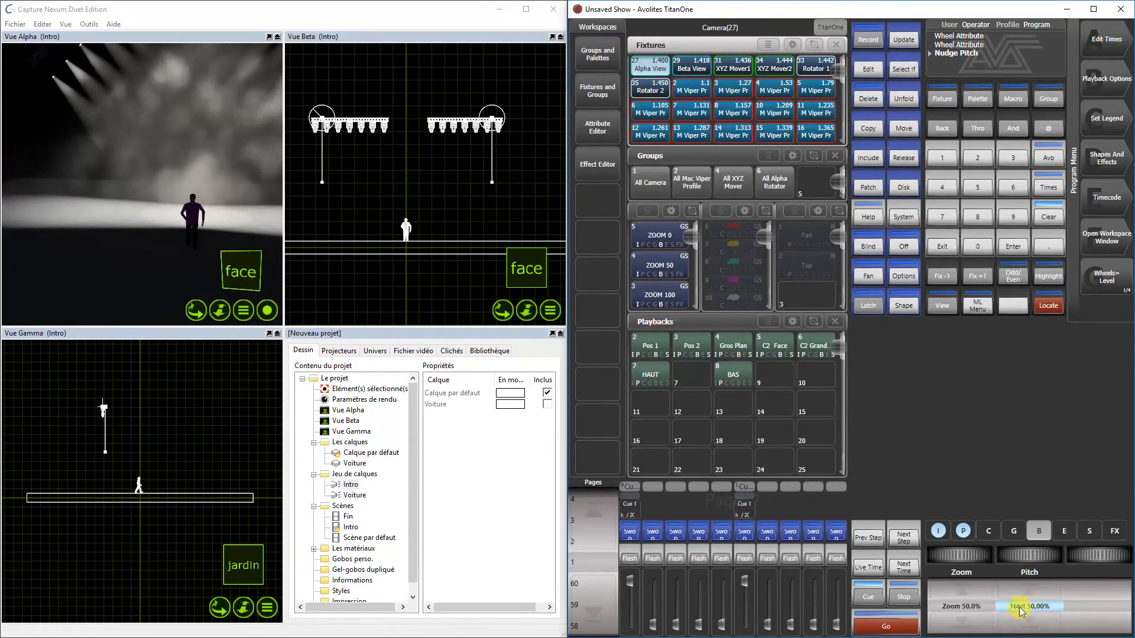
- Set the scene parameter of the Alpha View camera to Scene 2
click(1089, 531)
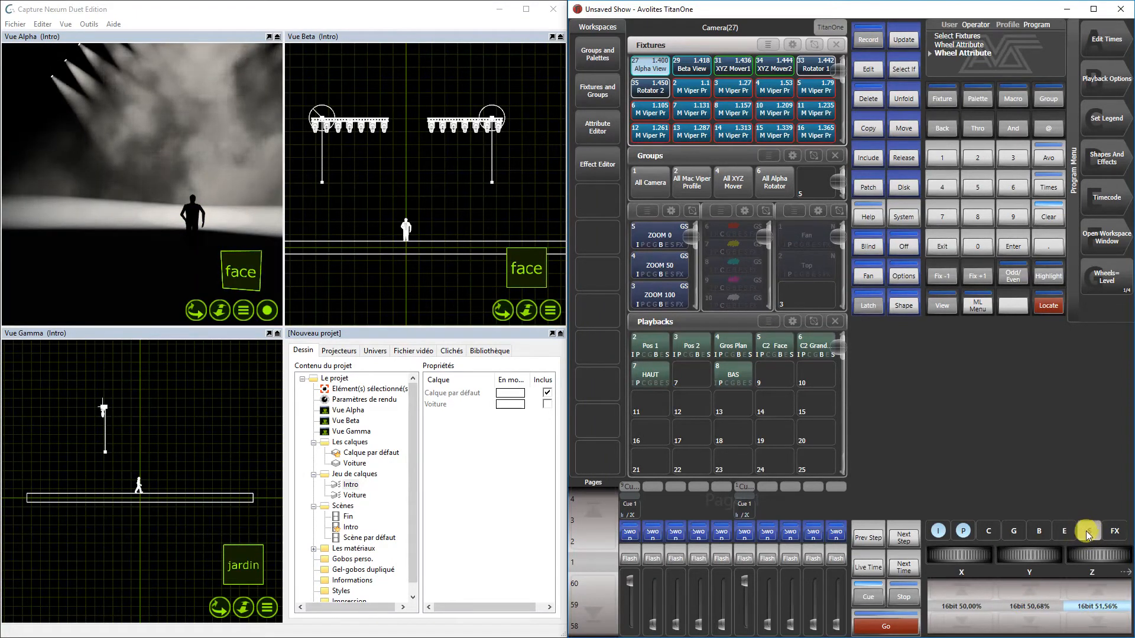
click(1088, 533)
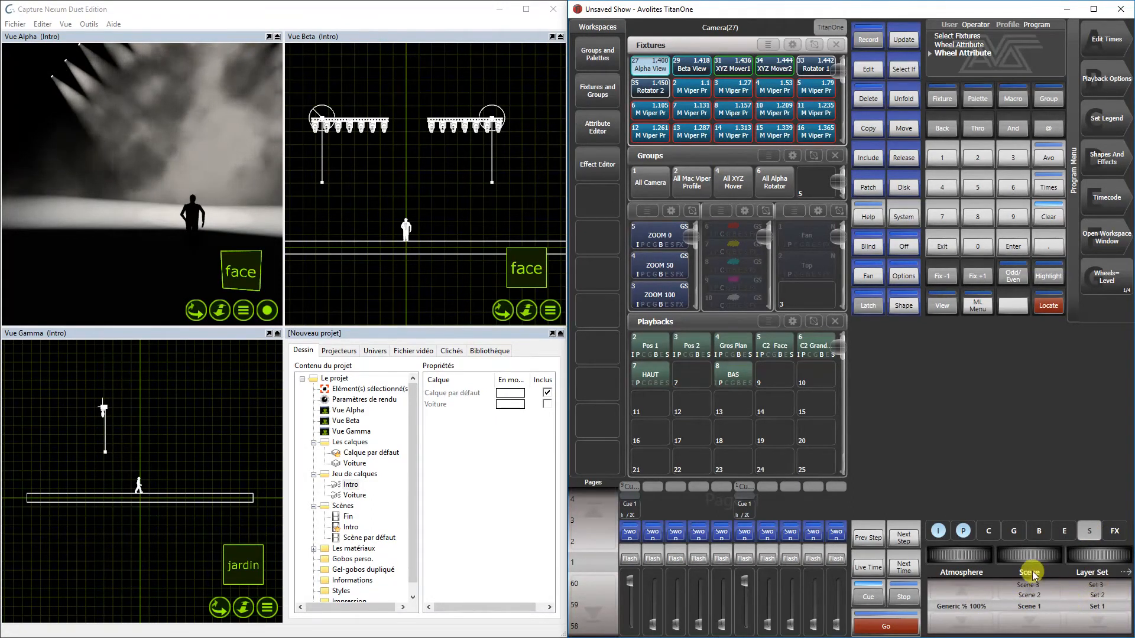
drag(1030, 555, 1049, 555)
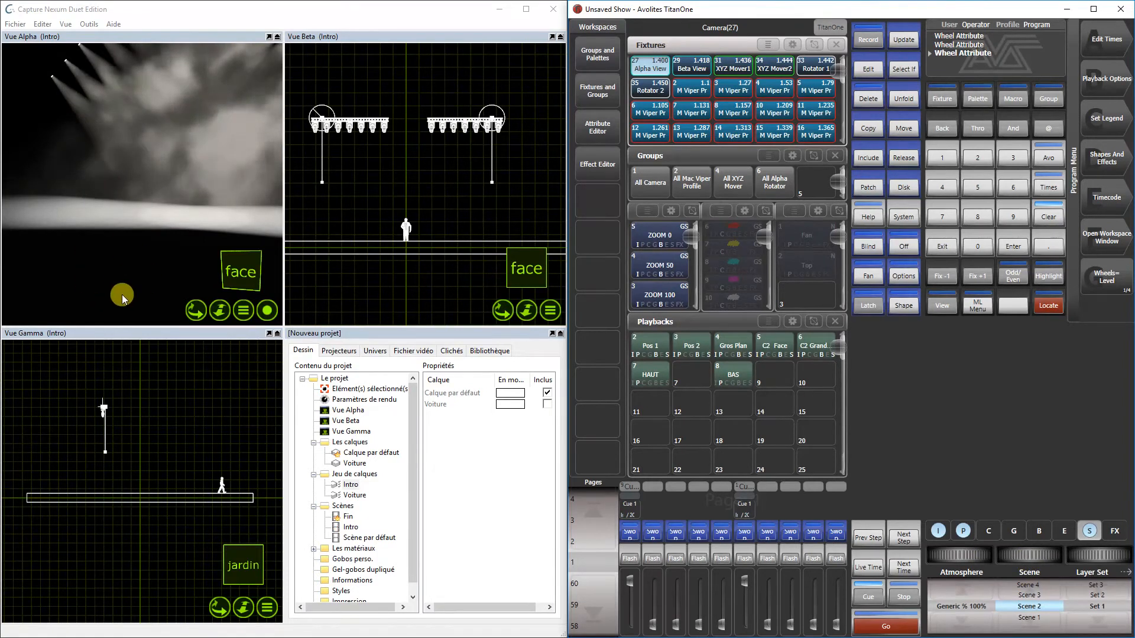
- Set the Alpha View camera's layer set to Set 2 and tilt the All Mac Viper Profile group to about 56.58%
drag(1094, 555, 1116, 555)
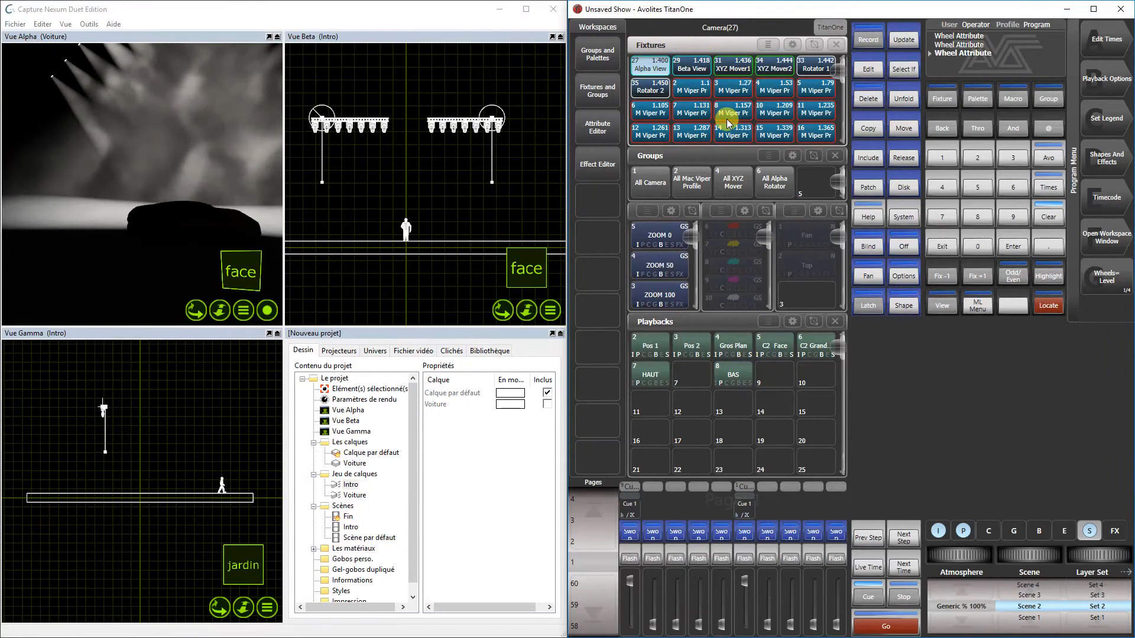
click(690, 181)
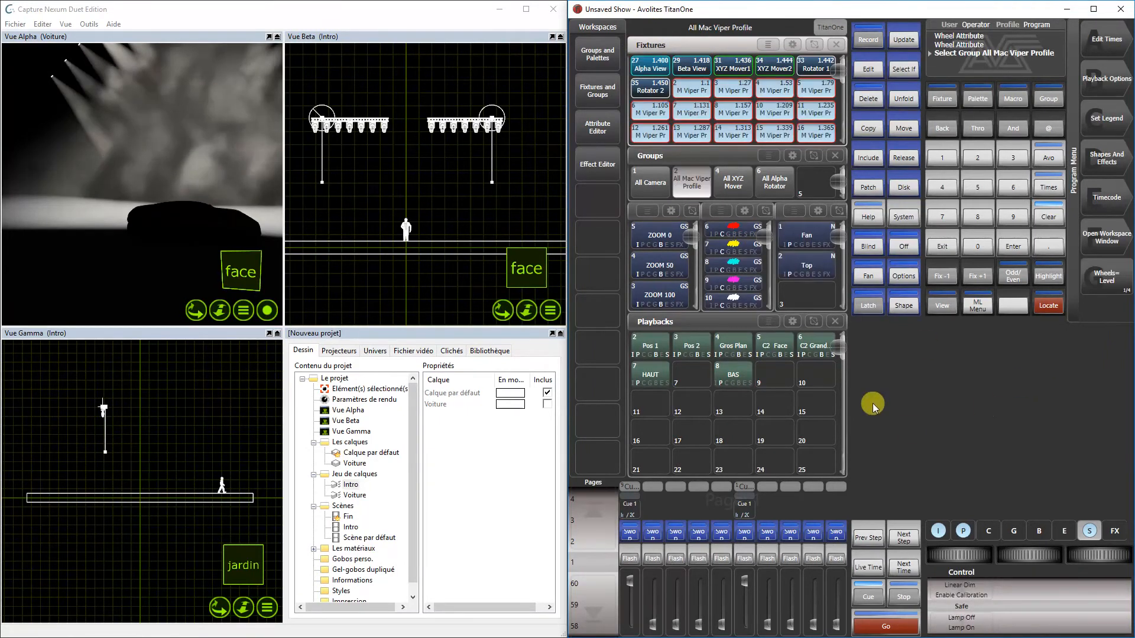
click(963, 530)
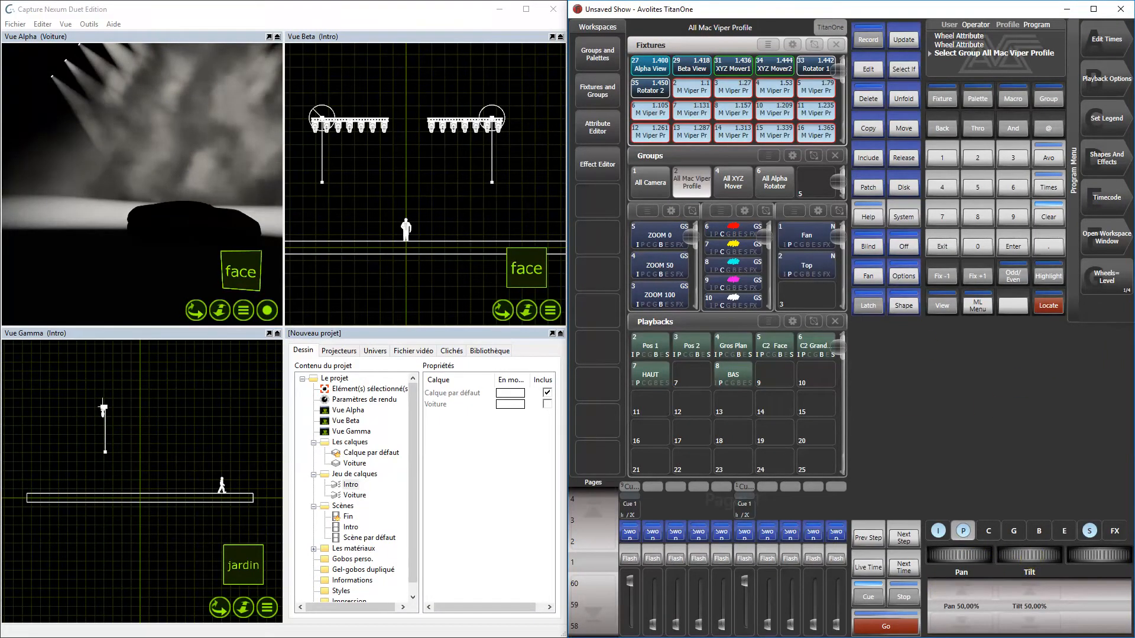
drag(1029, 555, 1051, 555)
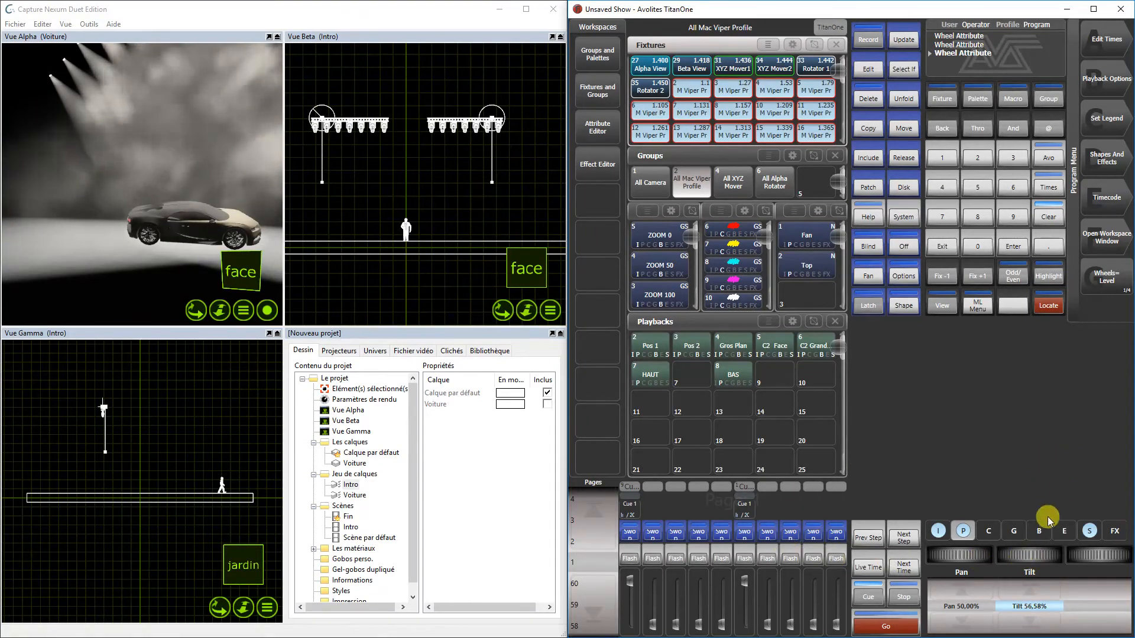
- Select the Alpha View camera fixture, switch its layer set to Set 1 and return it to Set 2
click(650, 65)
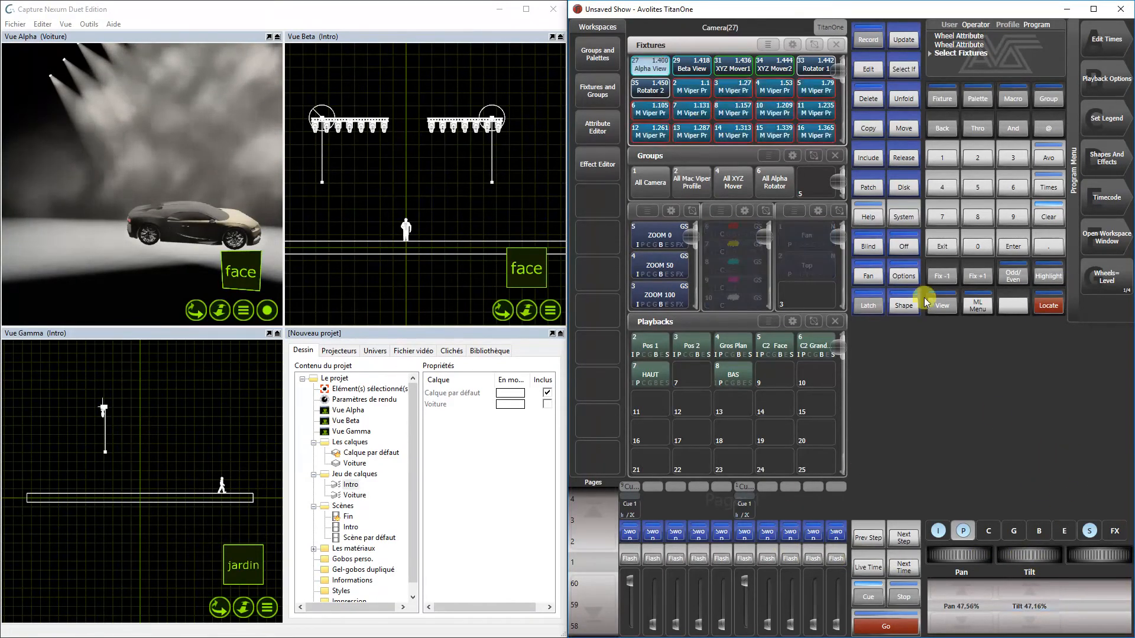
click(1091, 532)
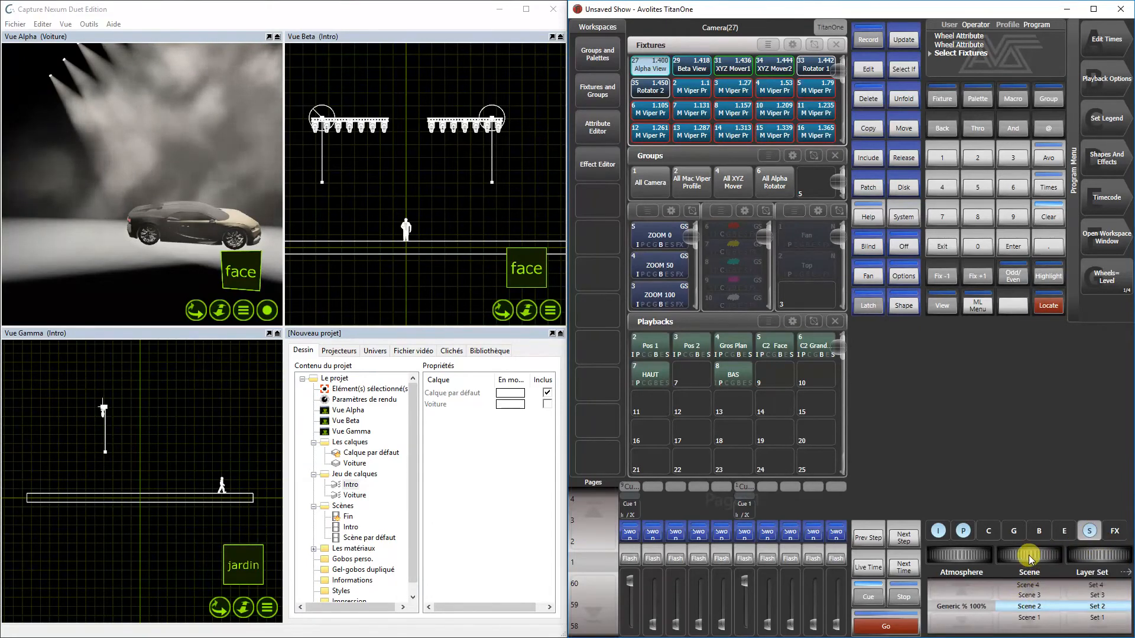
drag(1112, 556, 1092, 556)
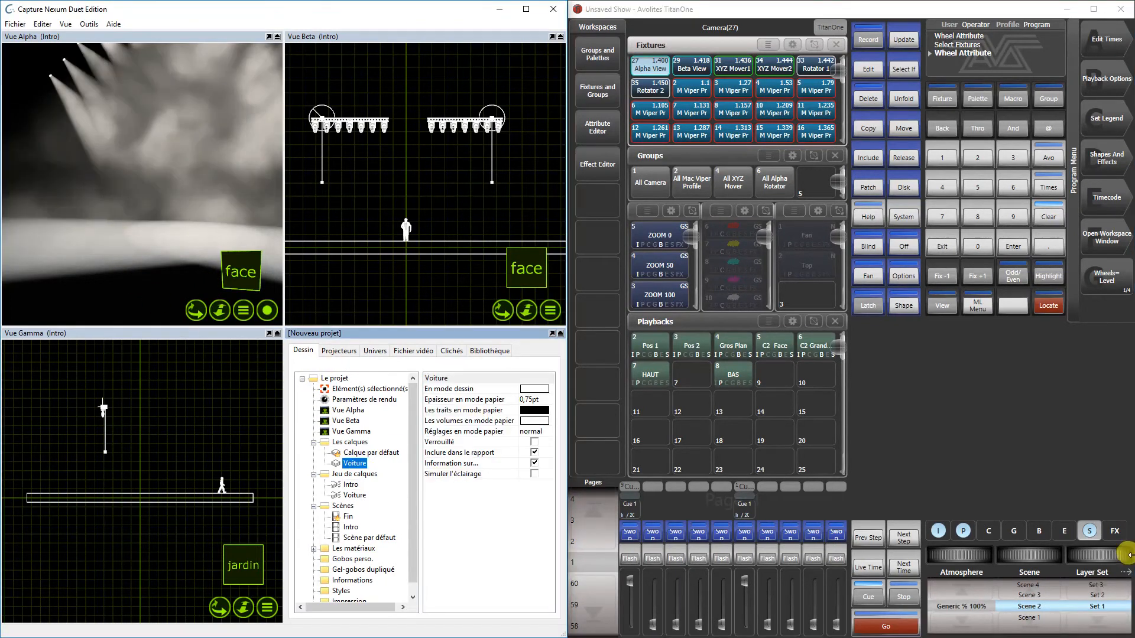
click(1104, 558)
drag(1105, 558, 1117, 558)
- Select the car in Capture's Vue Alpha, set its Masqué property to non and deselect it
click(207, 238)
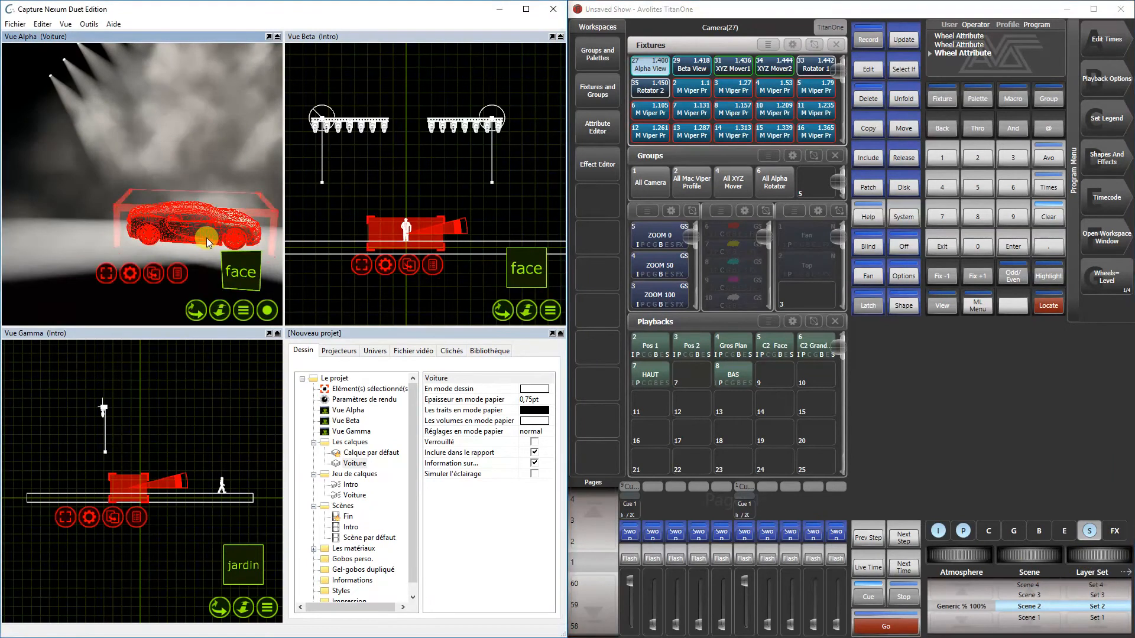
click(366, 388)
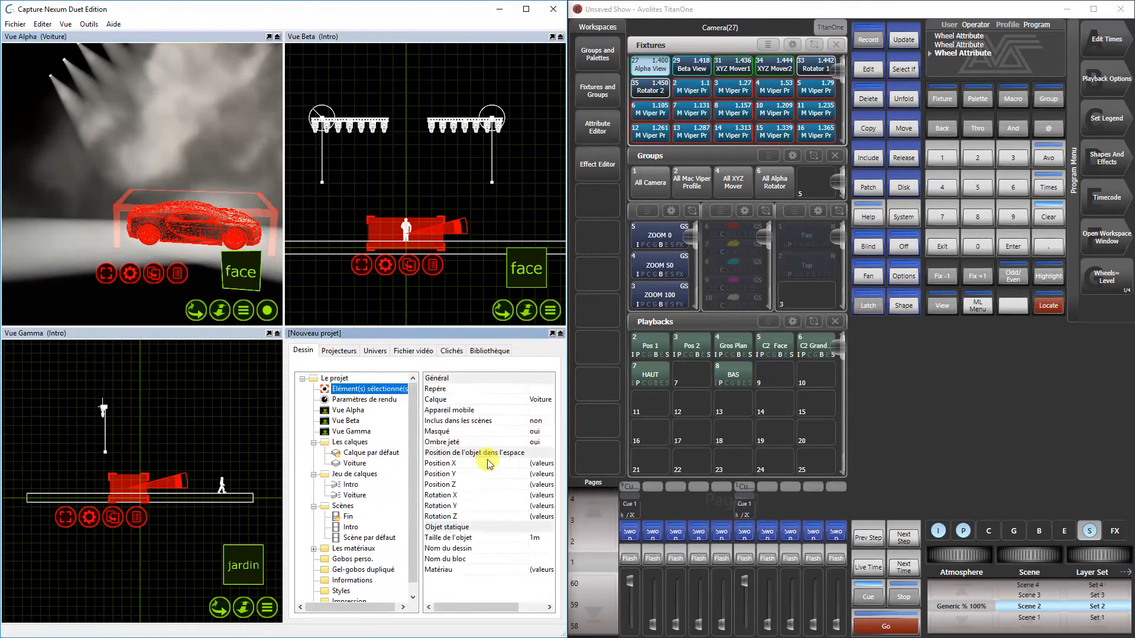
click(535, 436)
click(540, 446)
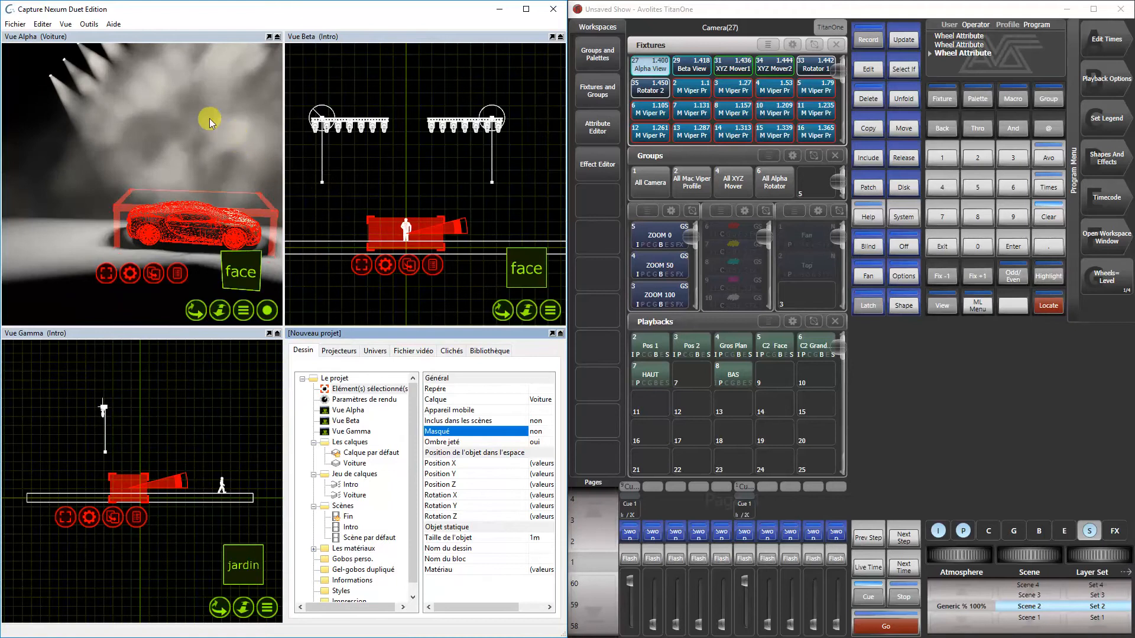
click(65, 118)
click(65, 118)
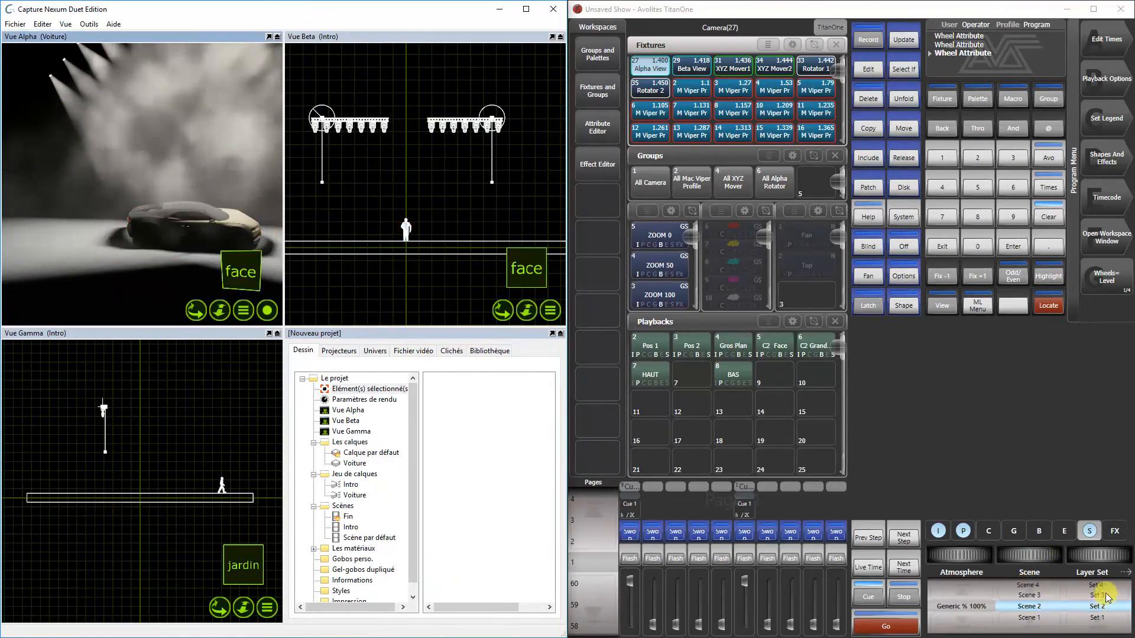
- Compare layer sets Set 1 and Set 2 on the Alpha View camera and check Capture's Objets masqués view option
scroll(1107, 598, down, 1)
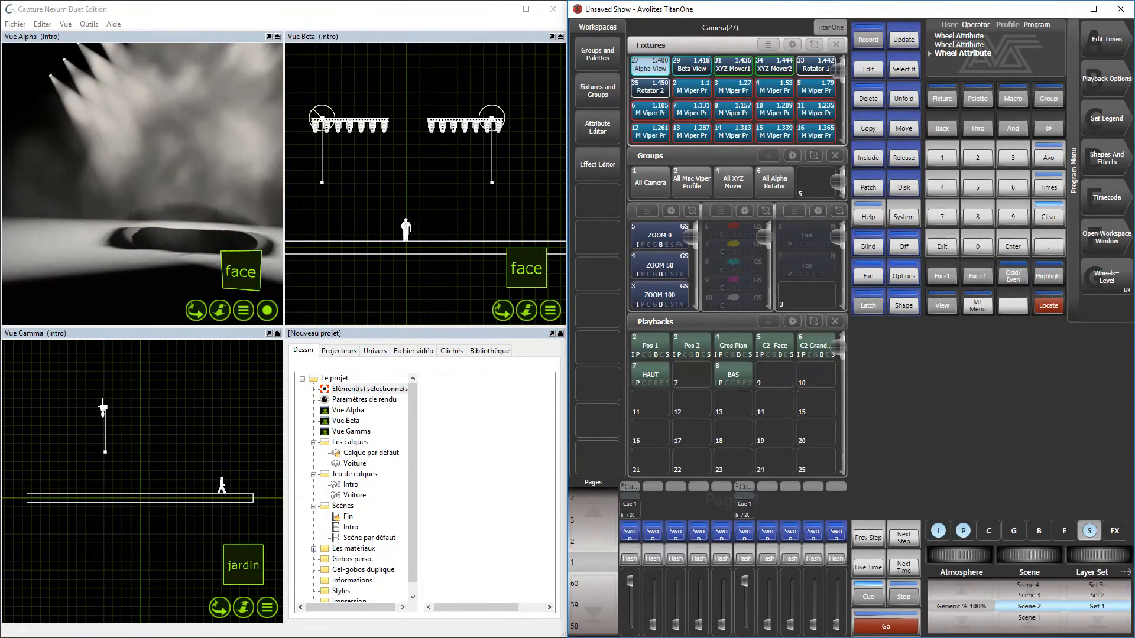
drag(1095, 555, 1106, 555)
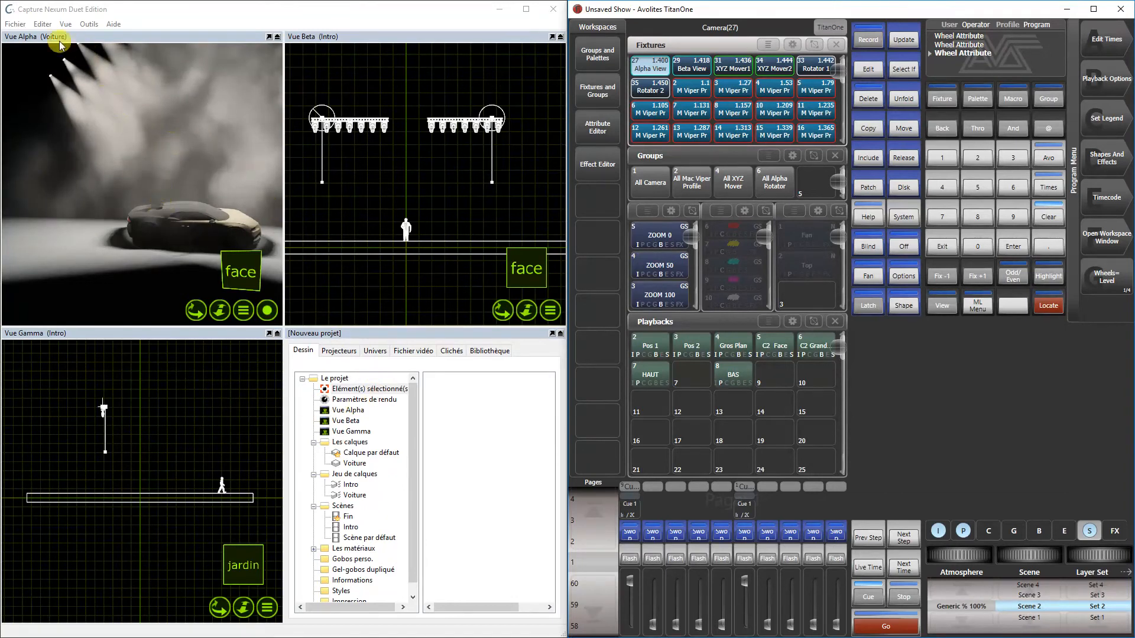
click(66, 23)
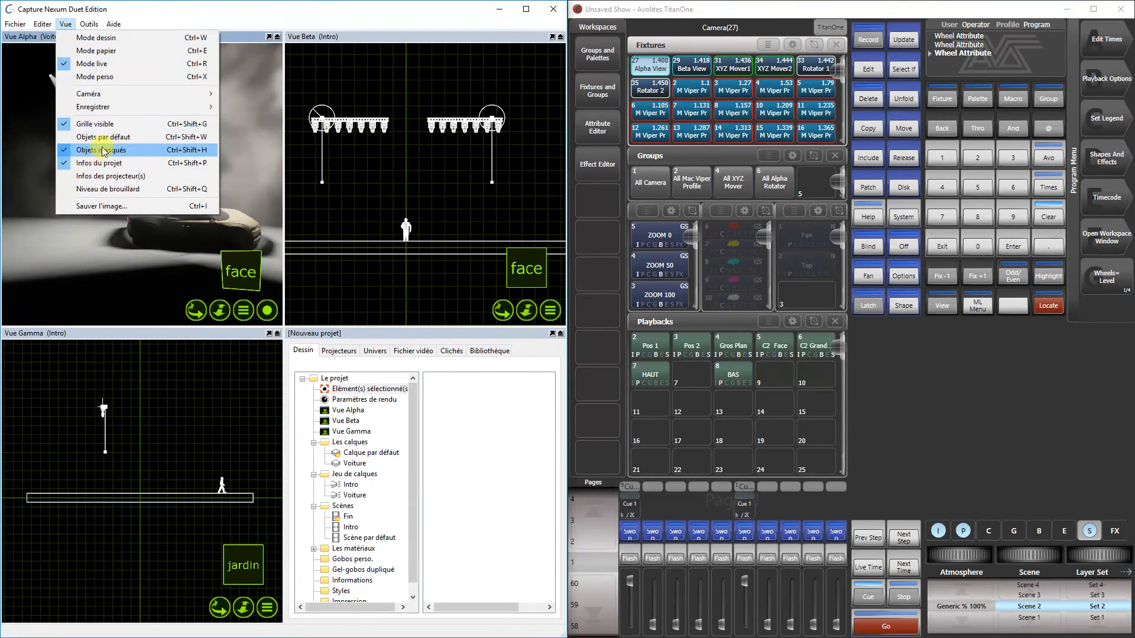
click(342, 9)
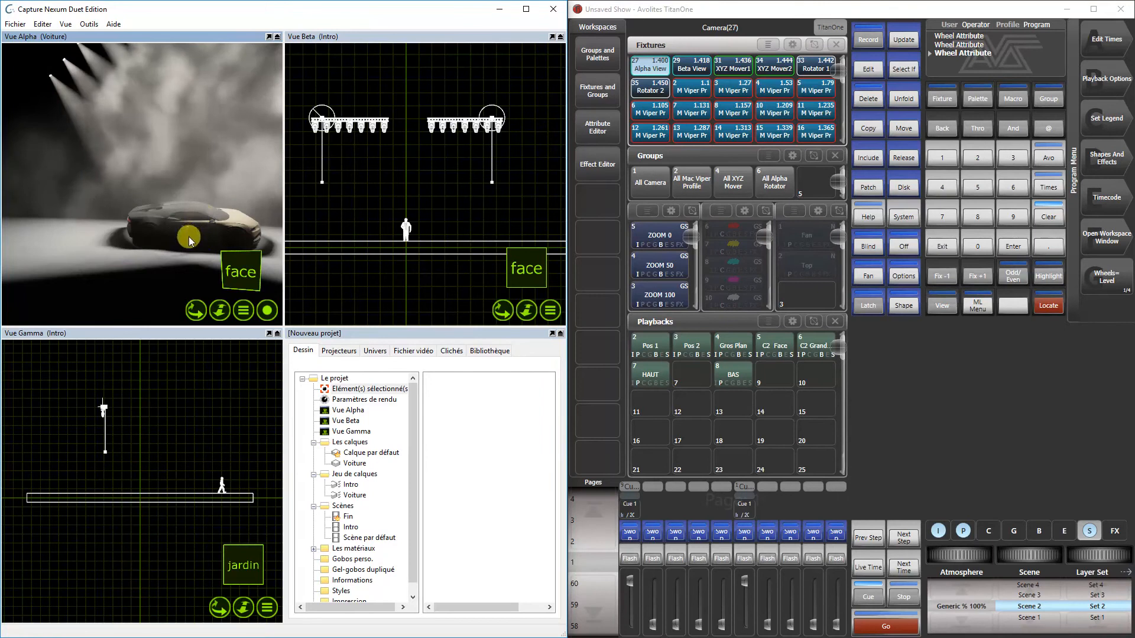
- Select the car in Vue Alpha, set its Masqué property back to oui and deselect it
click(168, 218)
click(537, 432)
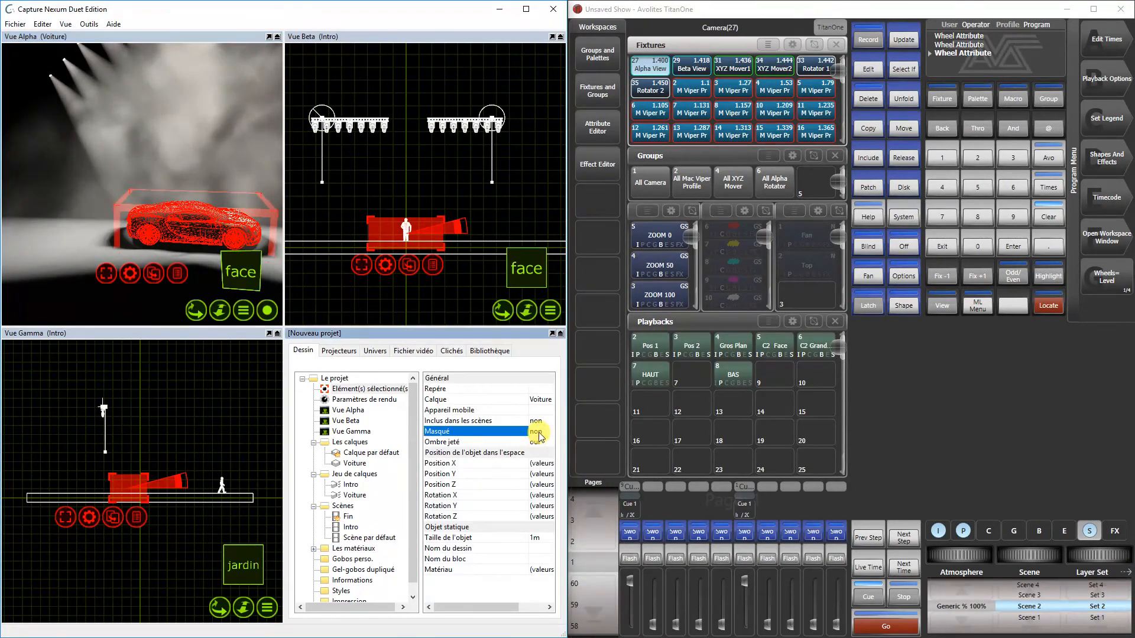
click(549, 431)
click(540, 454)
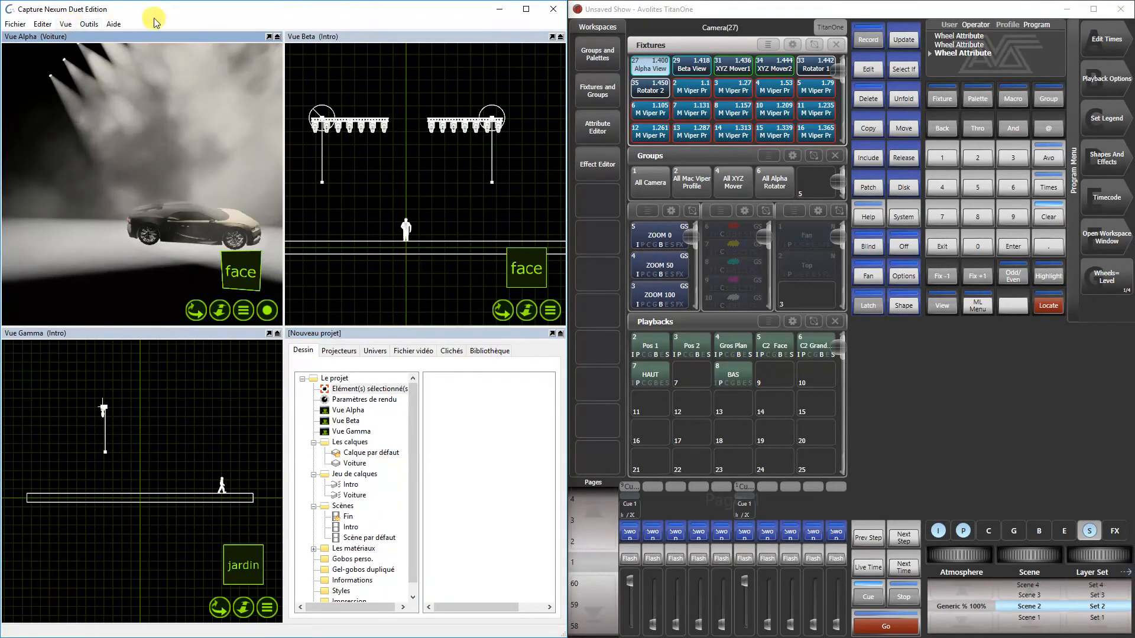
- Turn off the display of Objets masqués in Vue Alpha and turn it back on
click(67, 25)
click(85, 152)
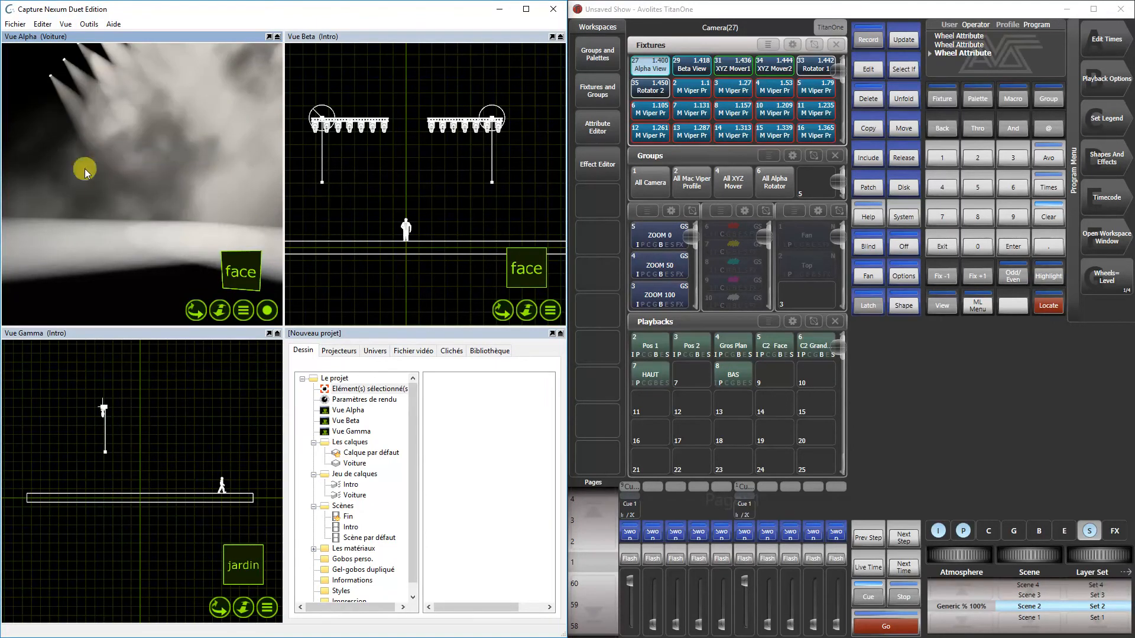
click(66, 24)
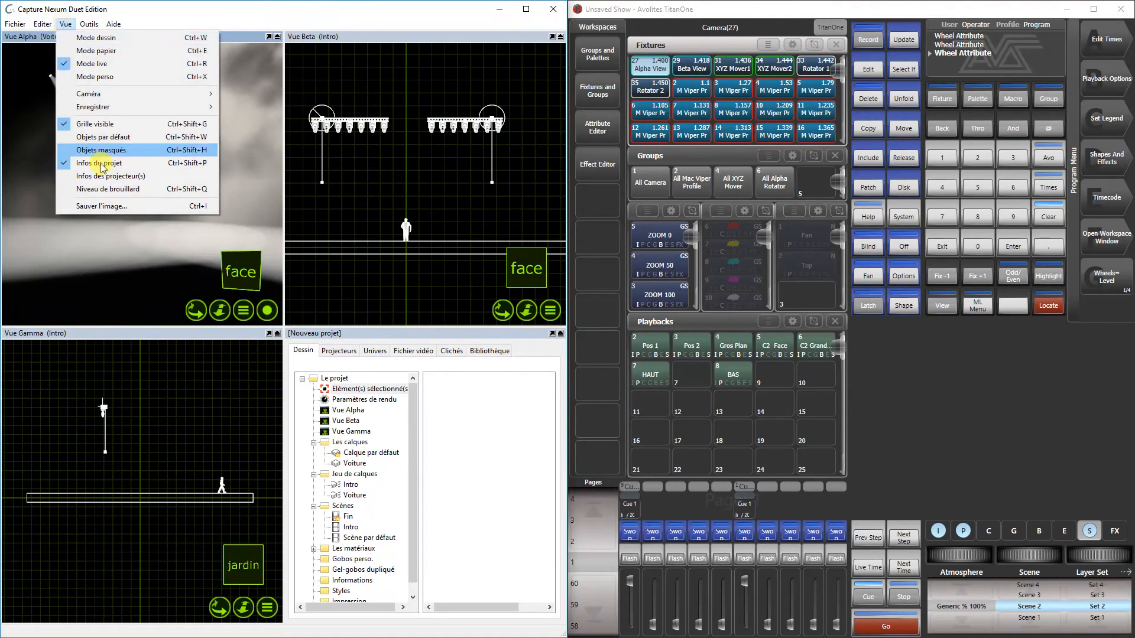
click(83, 152)
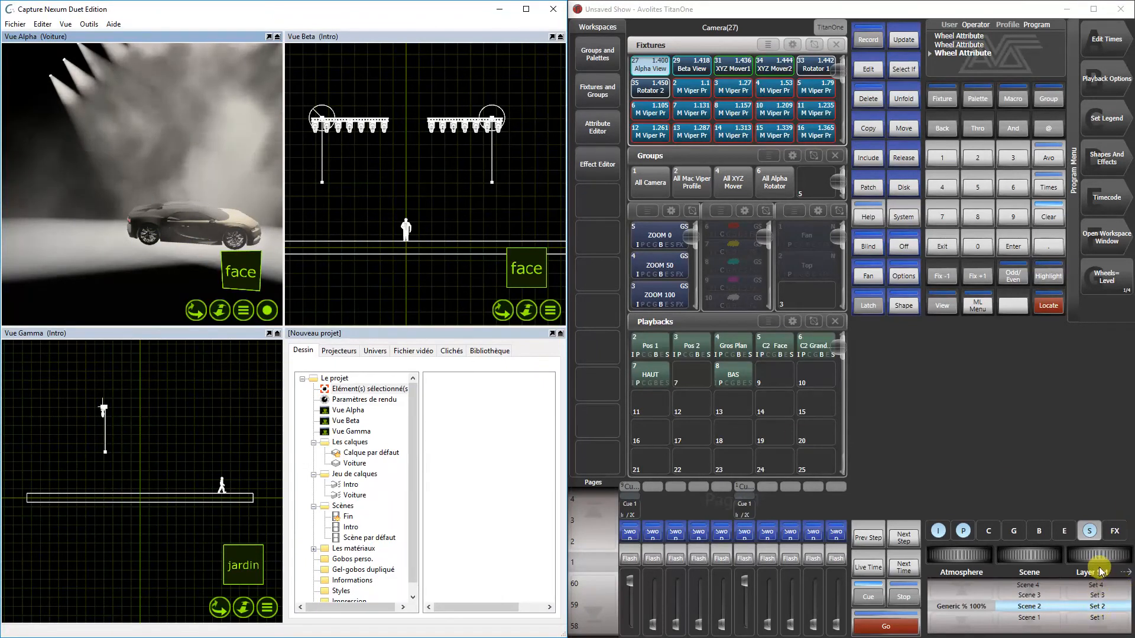
- Switch the Alpha View camera to layer set Set 1 and back to Set 2 in TitanOne, with the scene set to Scene 1
scroll(1101, 559, down, 1)
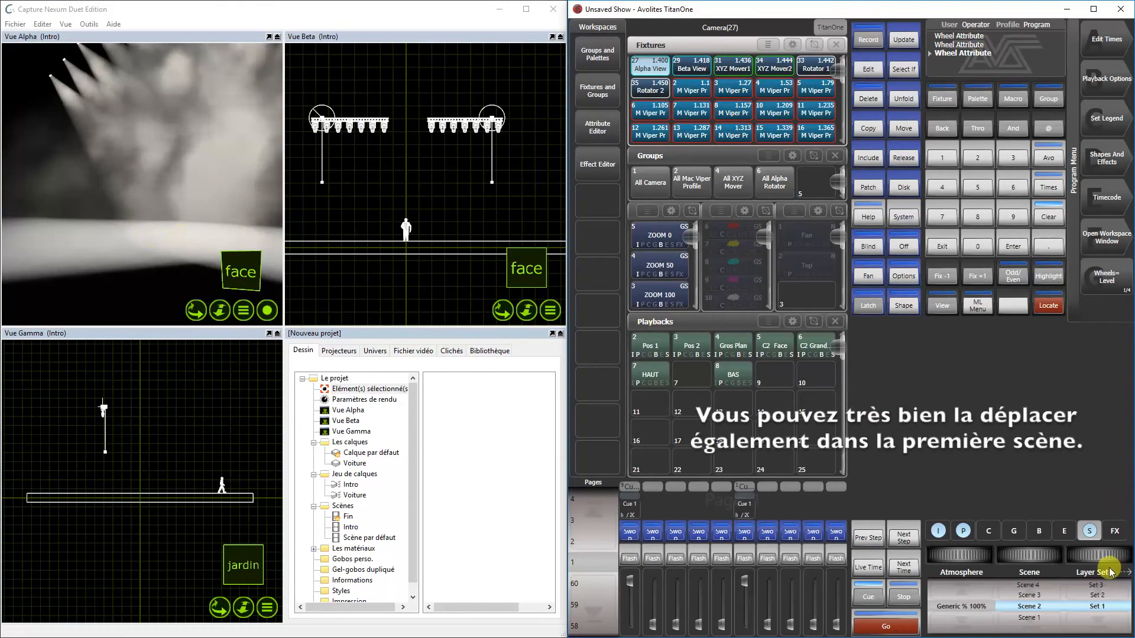
scroll(1099, 558, up, 1)
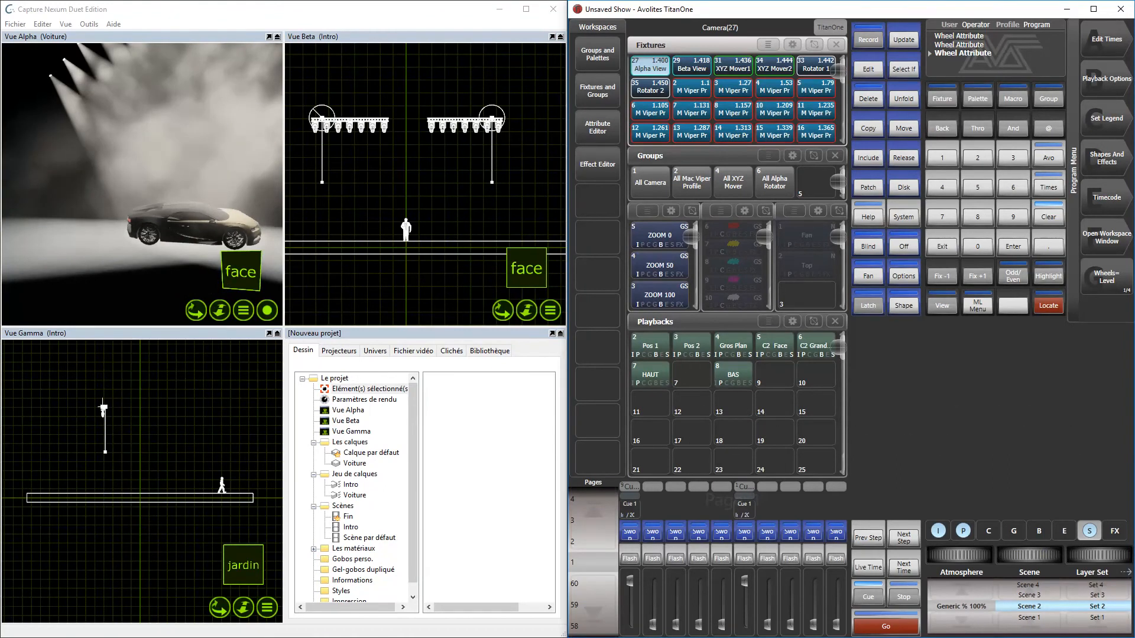
scroll(1029, 554, down, 1)
- Clear the fixture selection and attribute values from the TitanOne programmer
click(1050, 224)
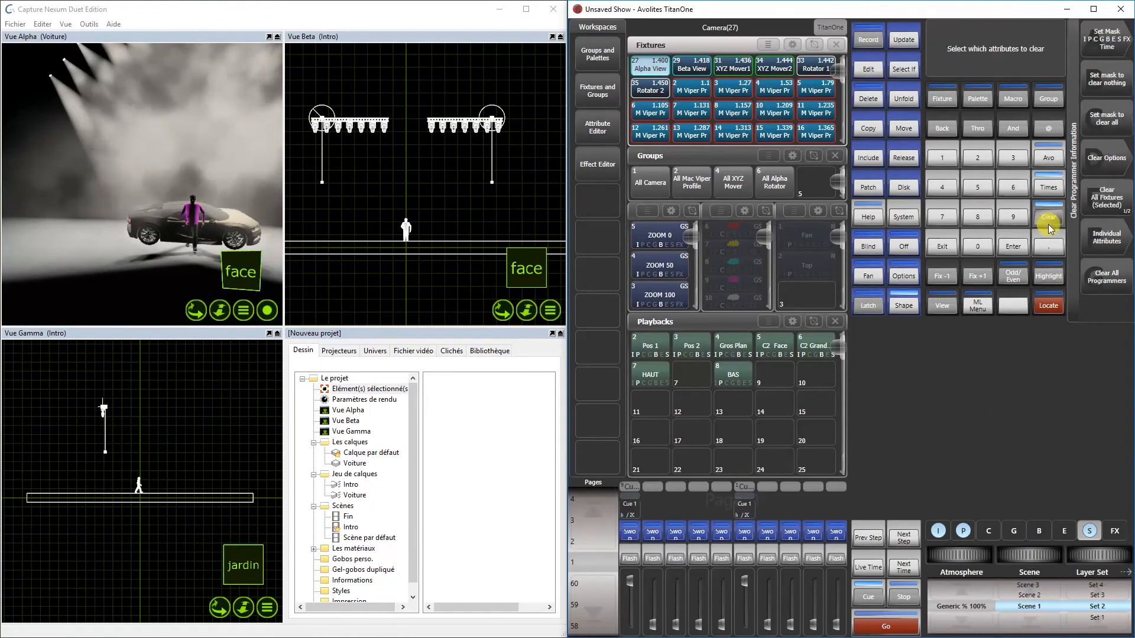
click(905, 158)
click(1102, 48)
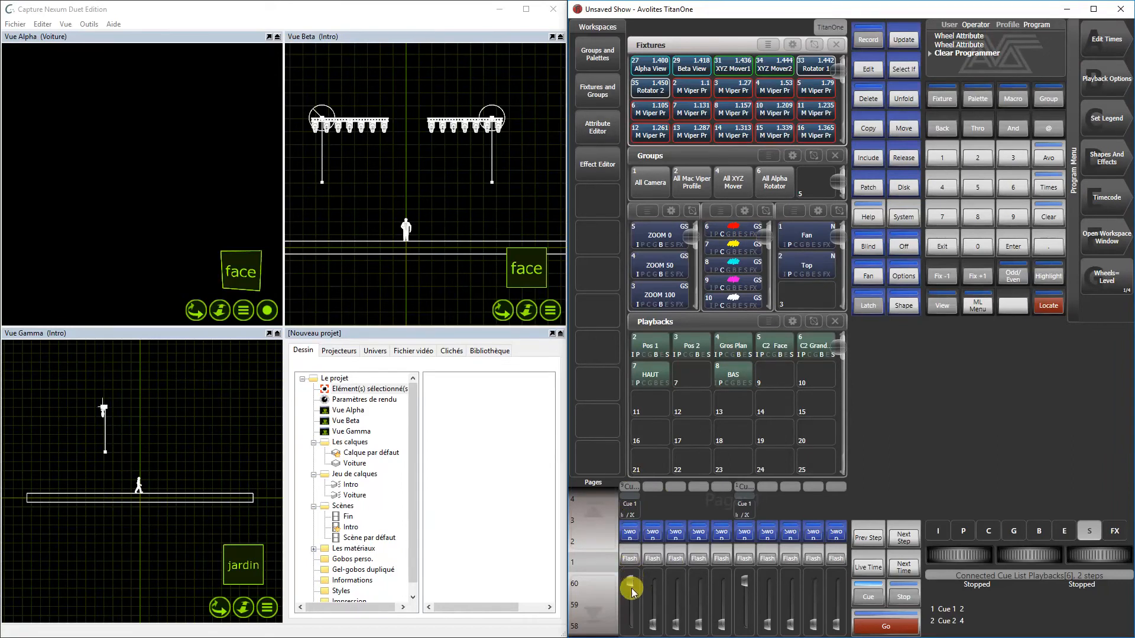
- Minimise Vue Gamma and the project window in Capture, leaving Vue Alpha and Vue Beta side by side
click(277, 334)
click(940, 116)
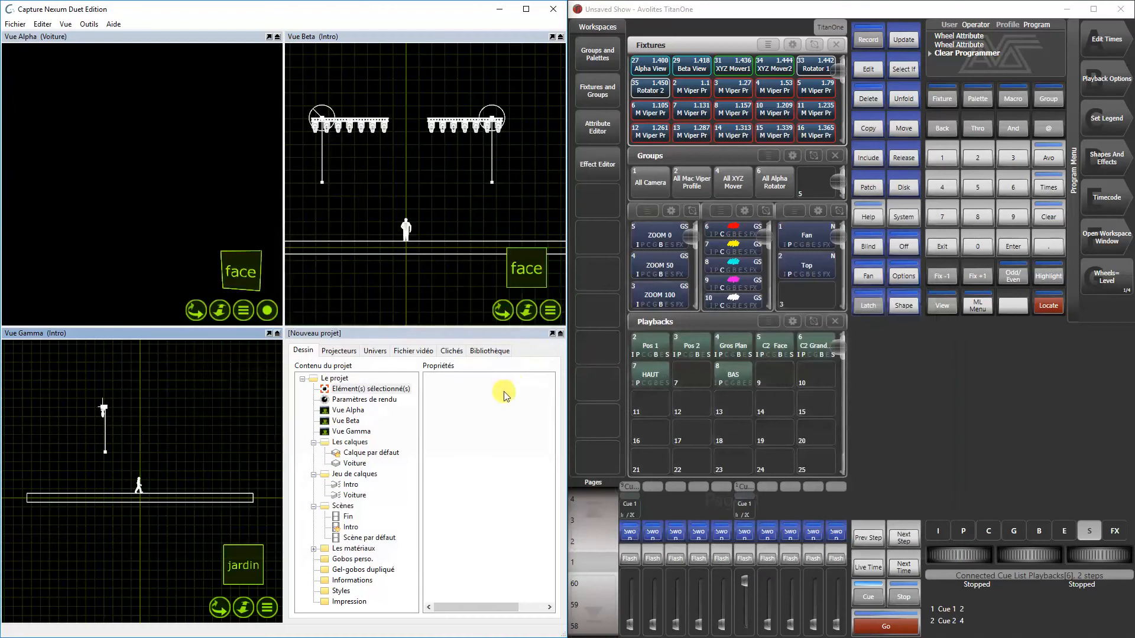
click(278, 333)
click(931, 164)
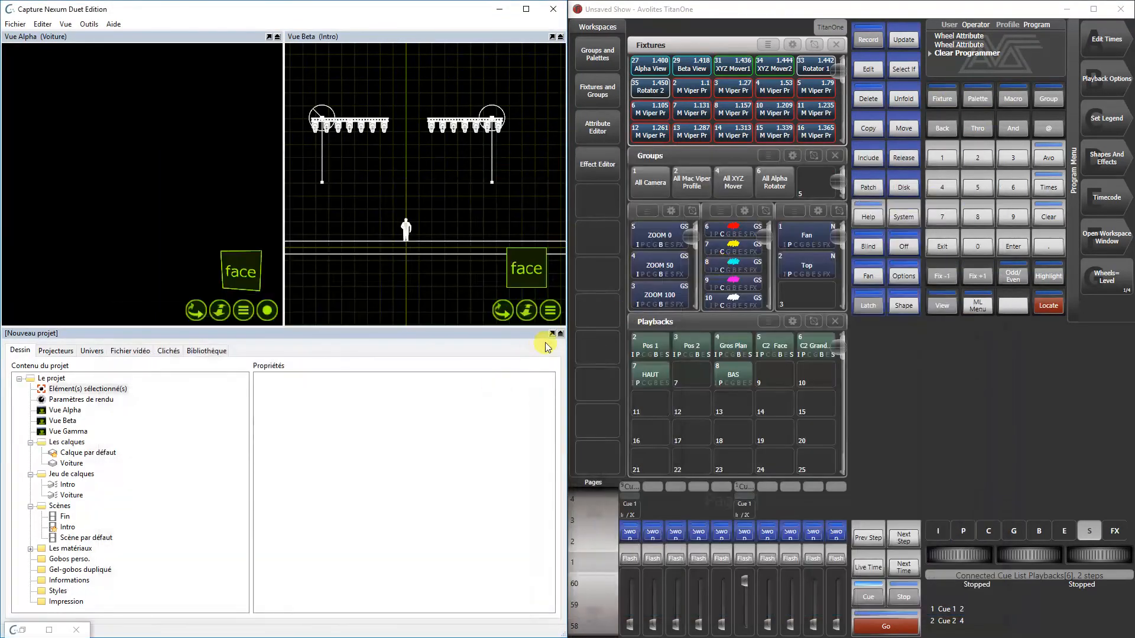
click(560, 334)
click(794, 25)
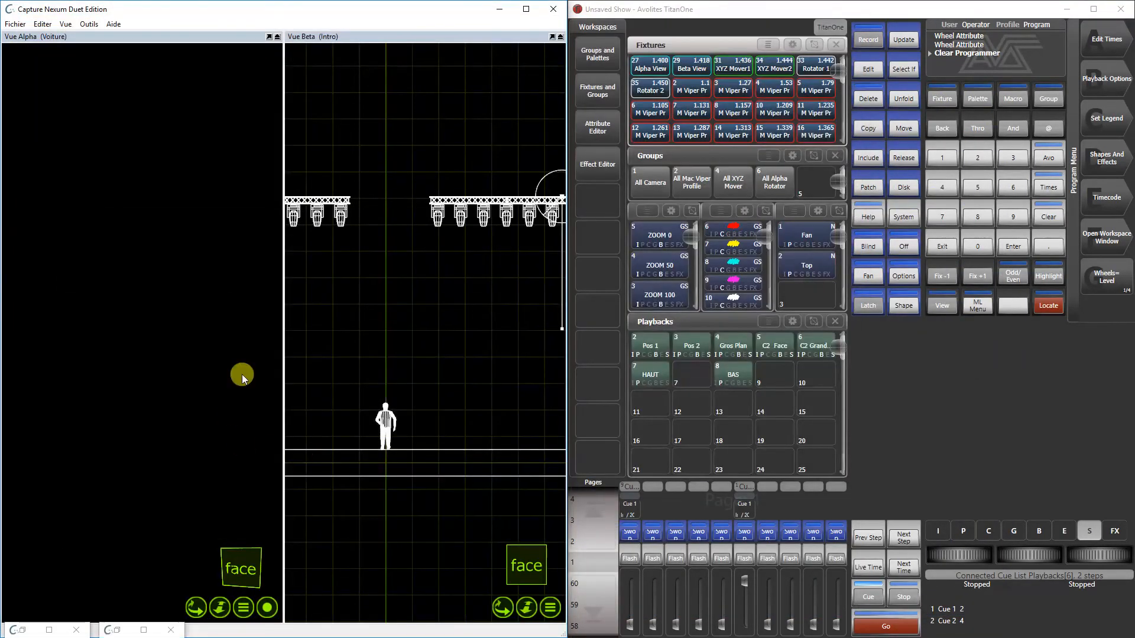
- Switch Vue Beta to live mode and clear the TitanOne programmer again
click(550, 608)
click(602, 457)
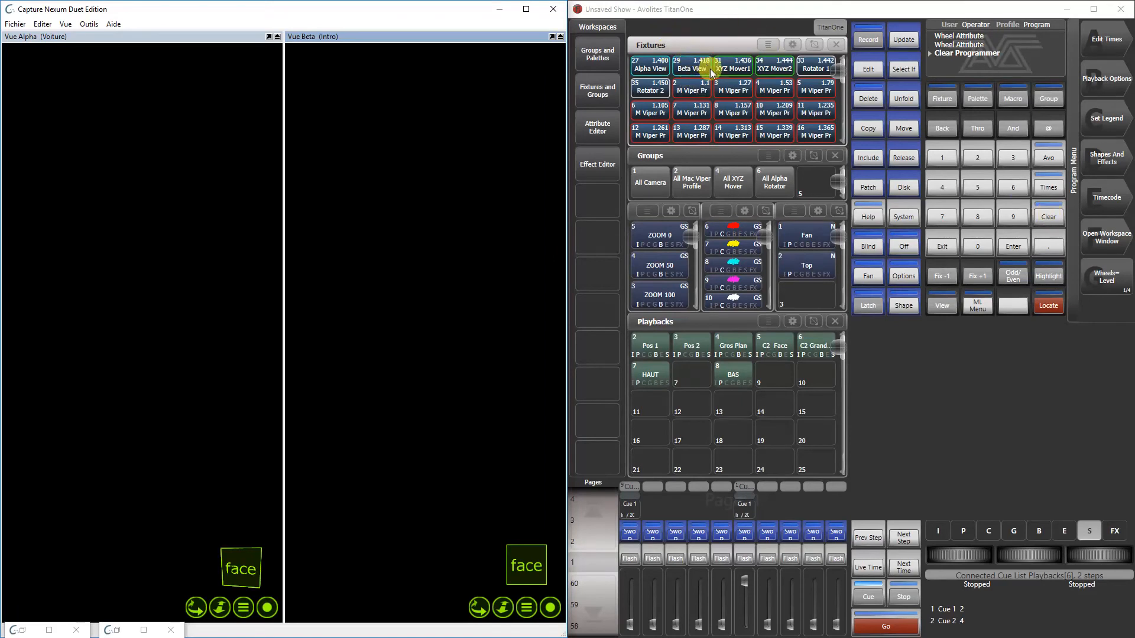
click(1048, 217)
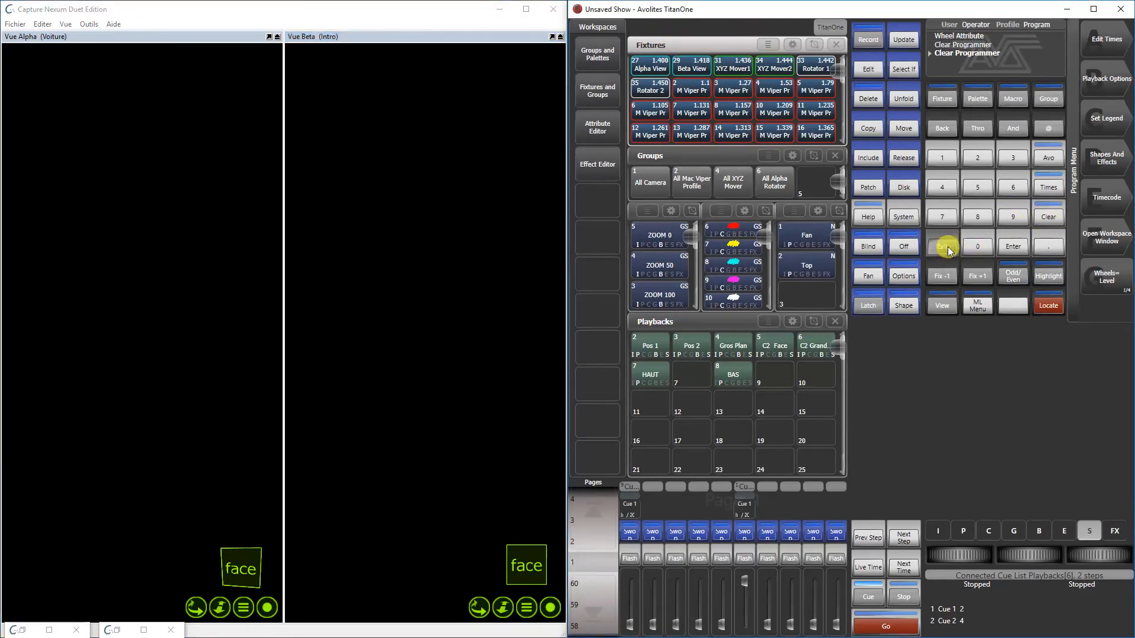
- Raise the first playback's fader to full and run its cue list through Cue 1, Cue 2 and Cue 3, back to Cue 1
click(630, 558)
drag(634, 625, 634, 580)
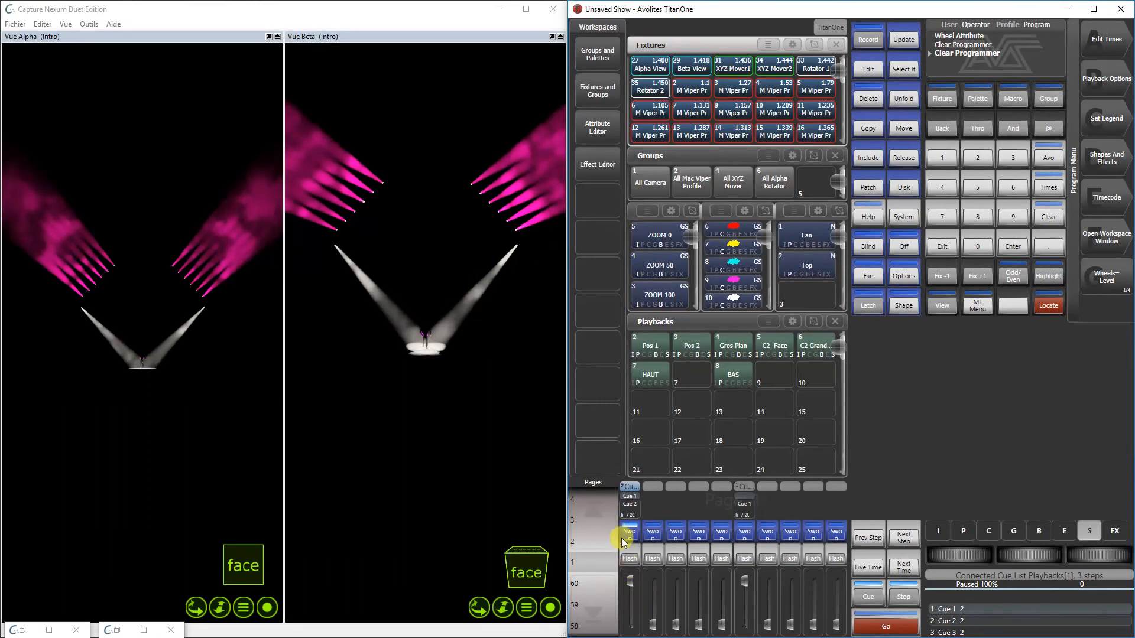
click(630, 560)
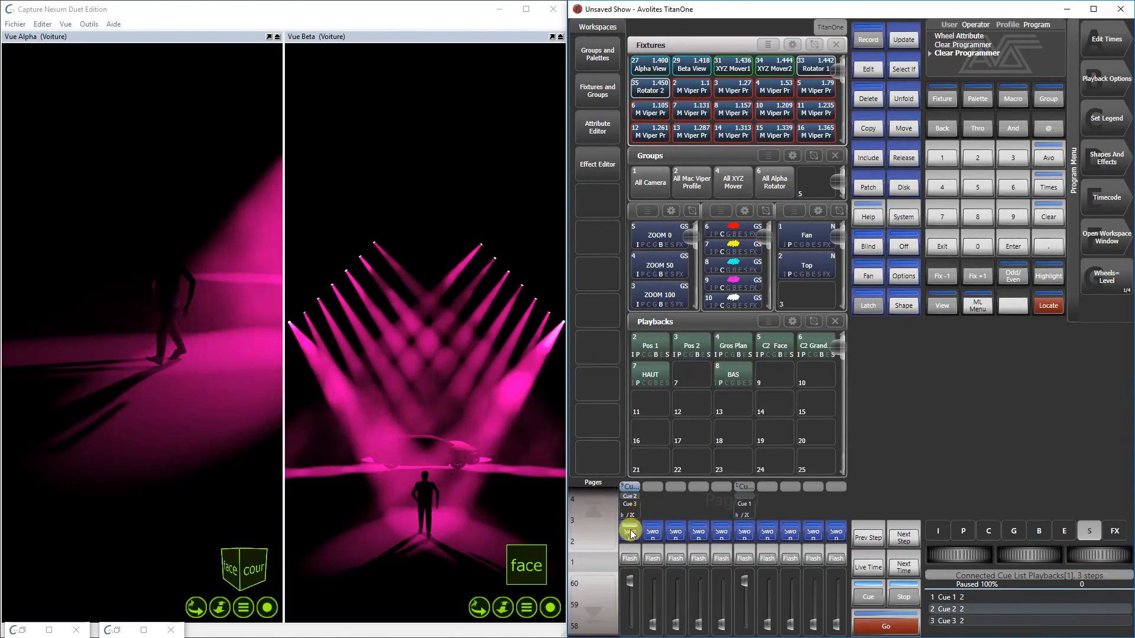
click(630, 558)
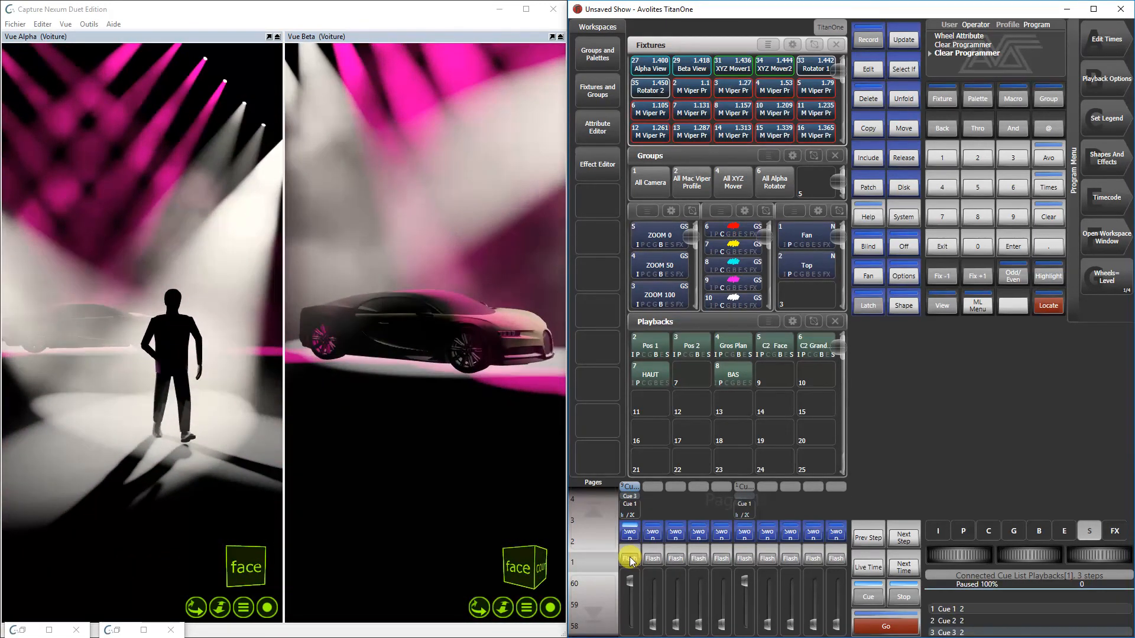
click(630, 558)
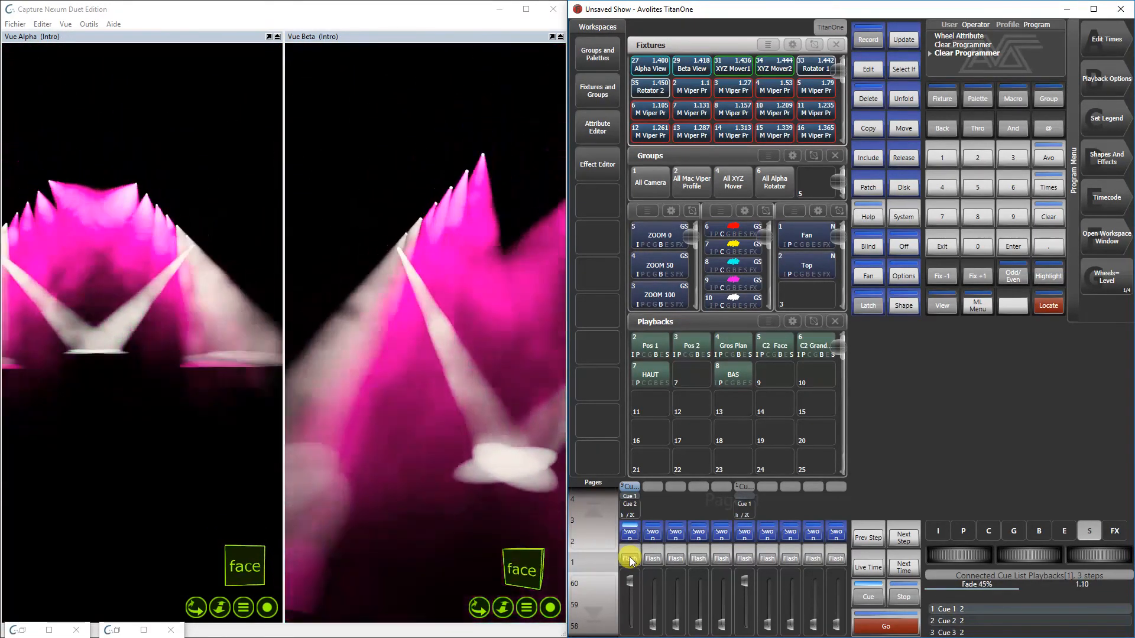